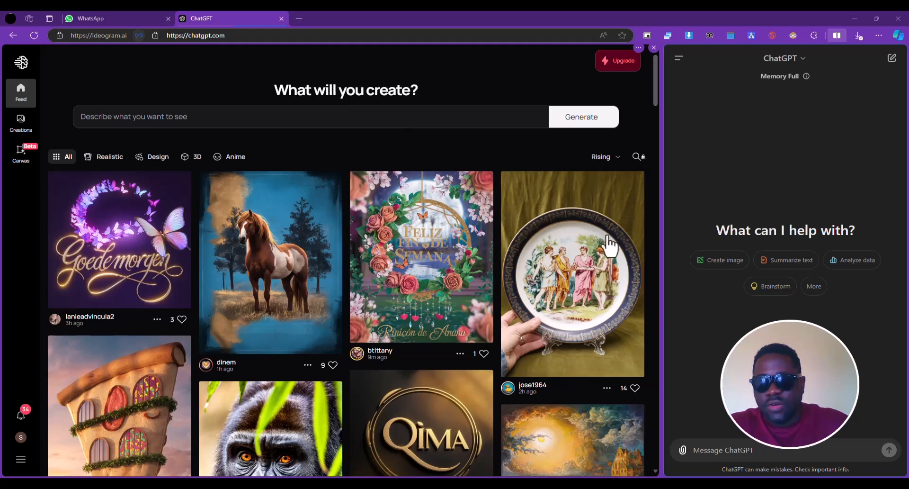
Ask ChatGPT for a prompt to generate the logo for a tech startup called tesla, with a blue color and representing innovation
click(724, 442)
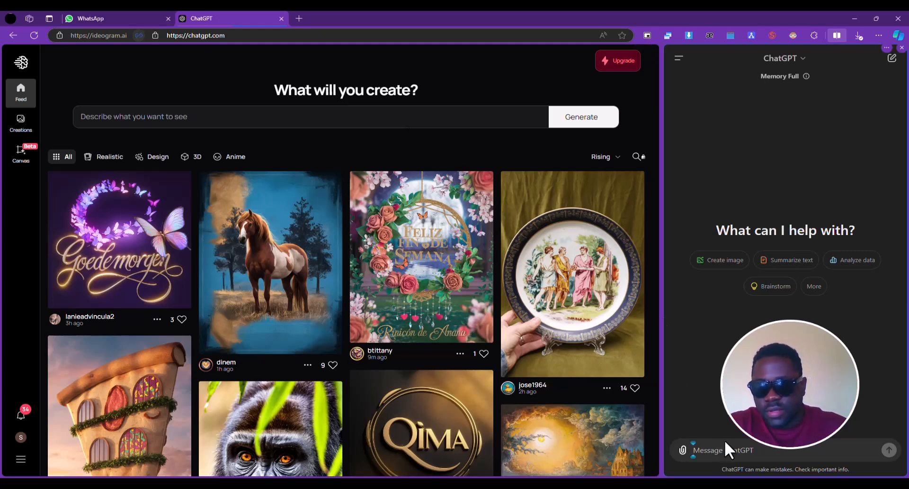
text(give me a promp)
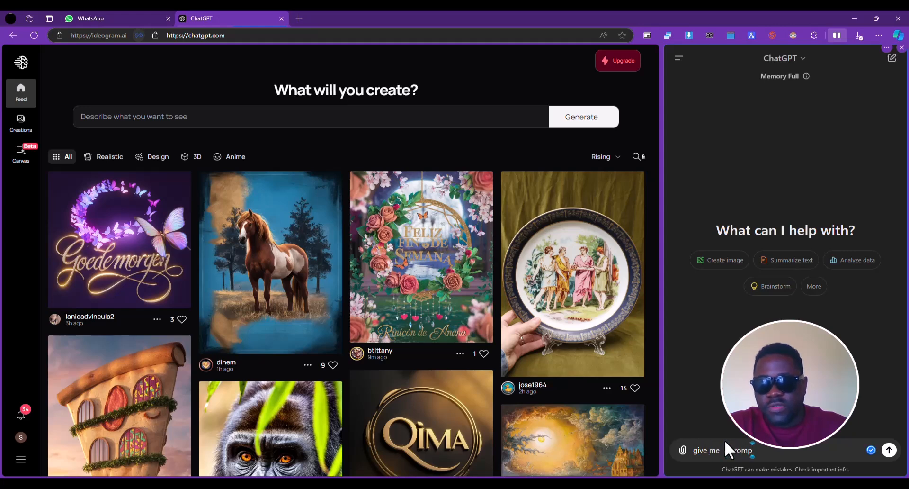
text(t to gen)
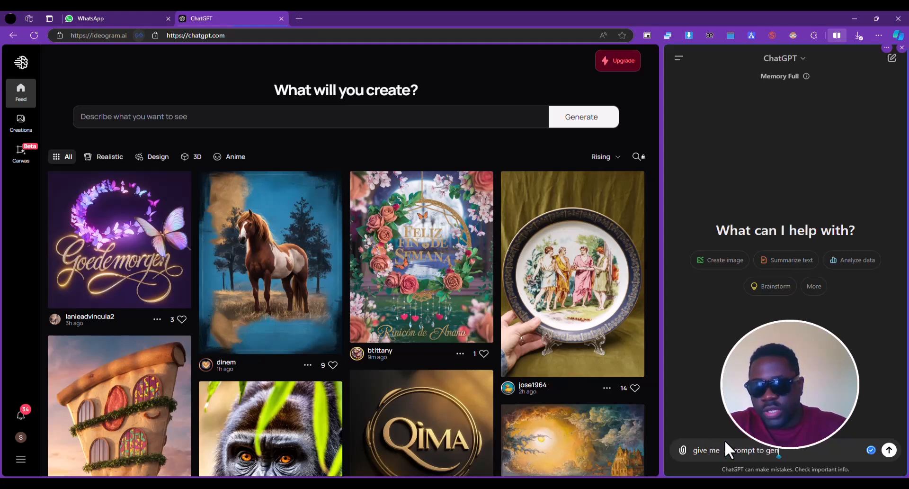
text(erate the logo for)
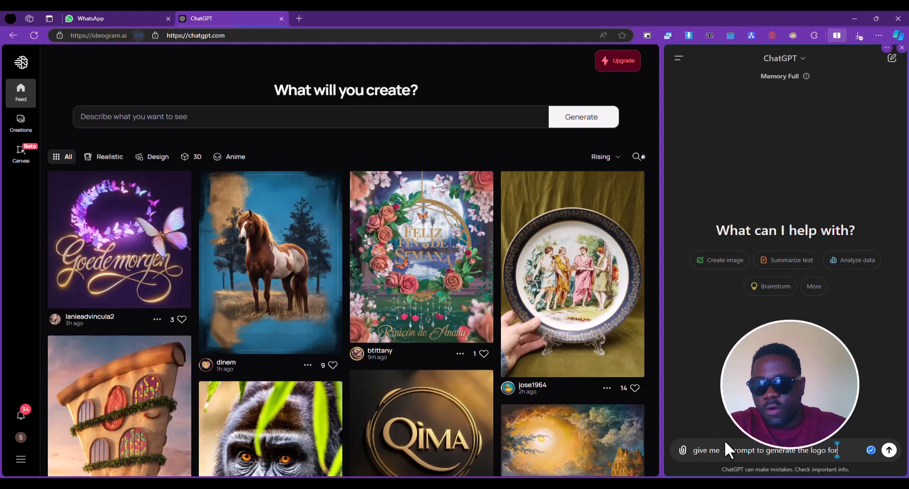
text( a te)
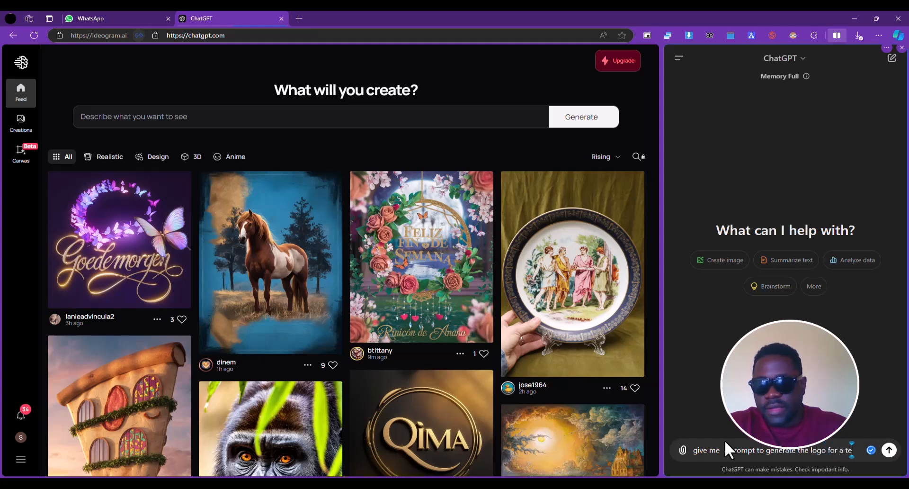
text(ch startup called)
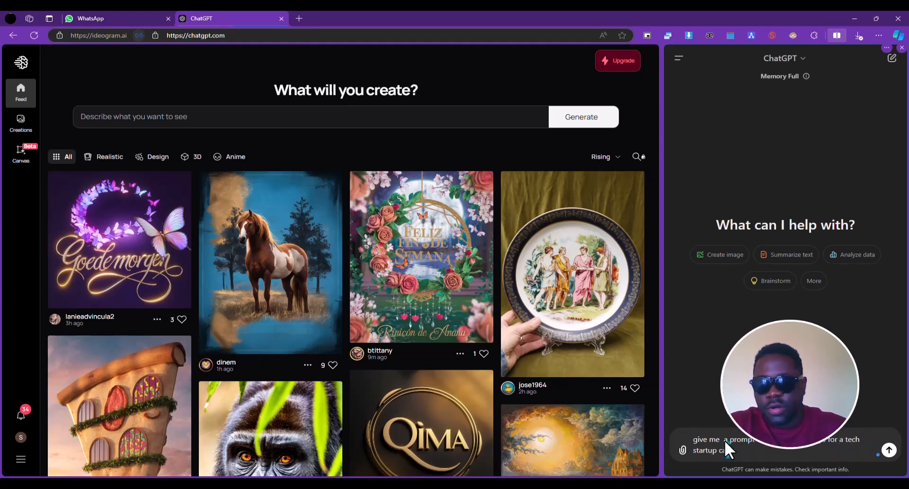
text( tesla)
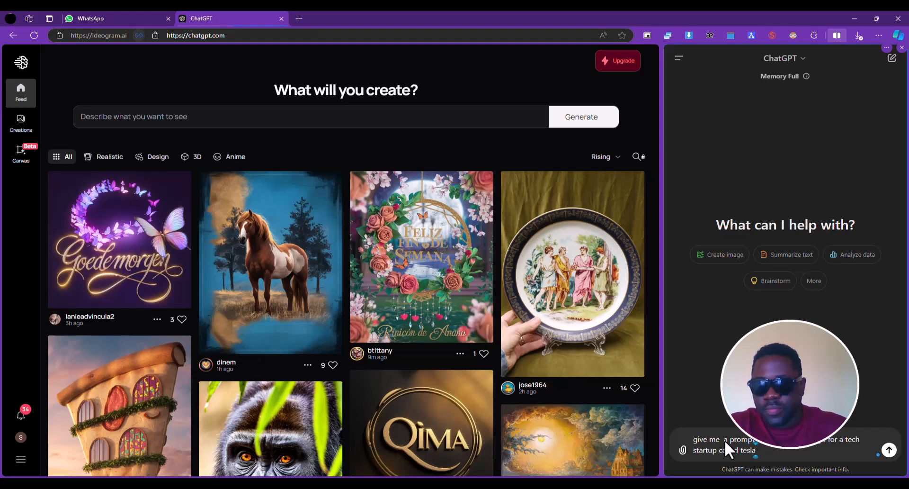
text(, it should have a)
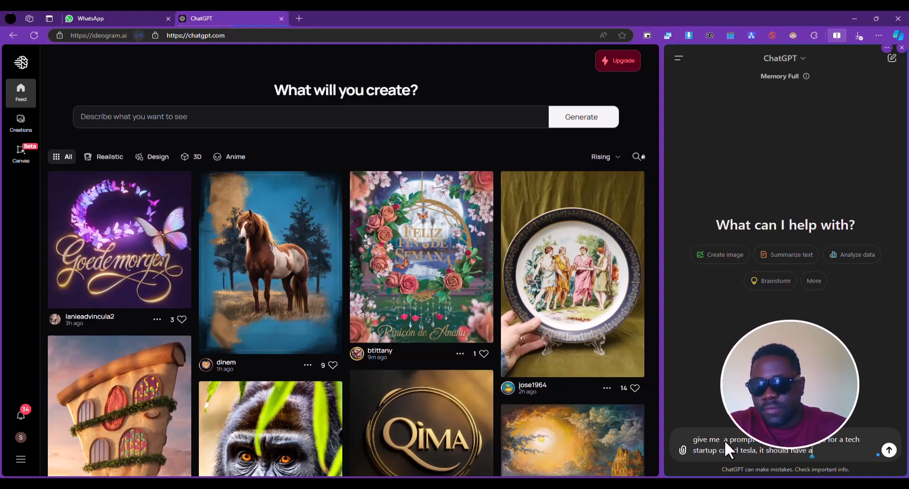
text( blue color)
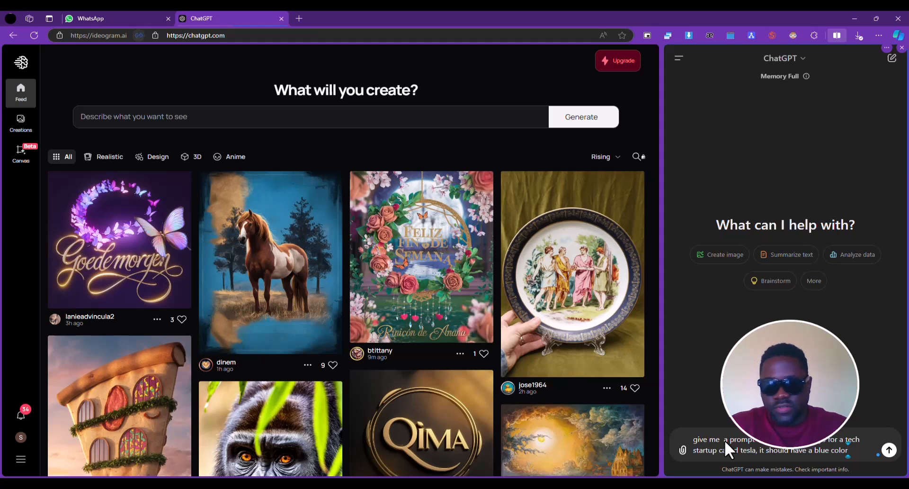
text( and)
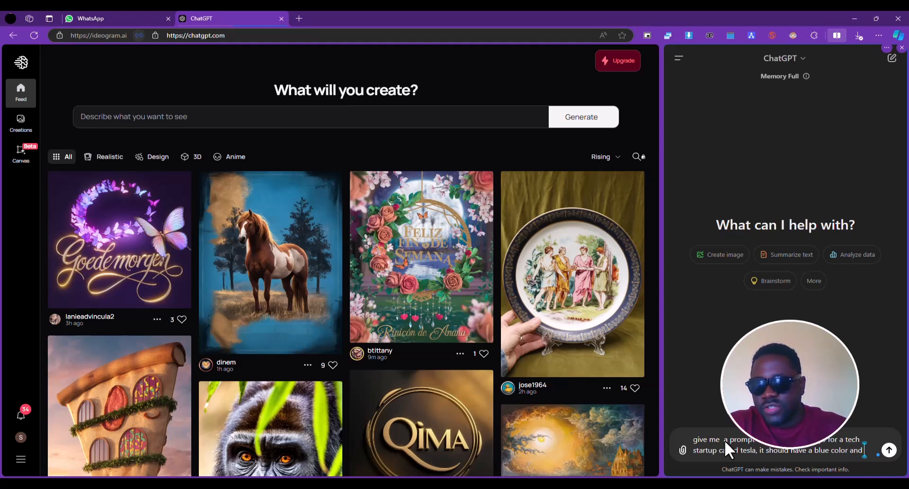
text( should)
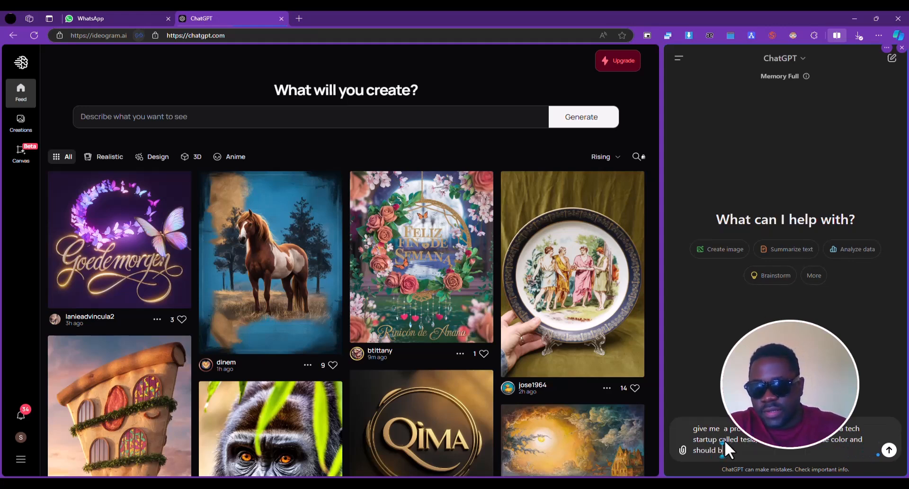
text( represe)
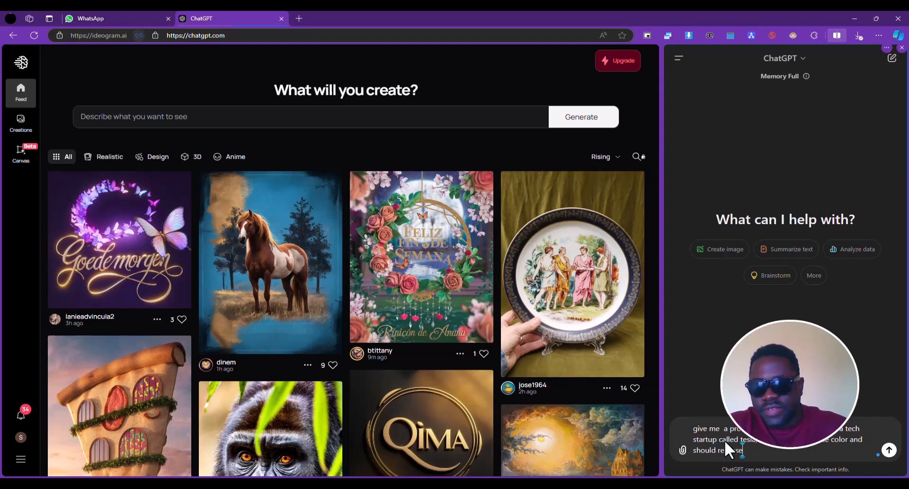
text(nt innovation)
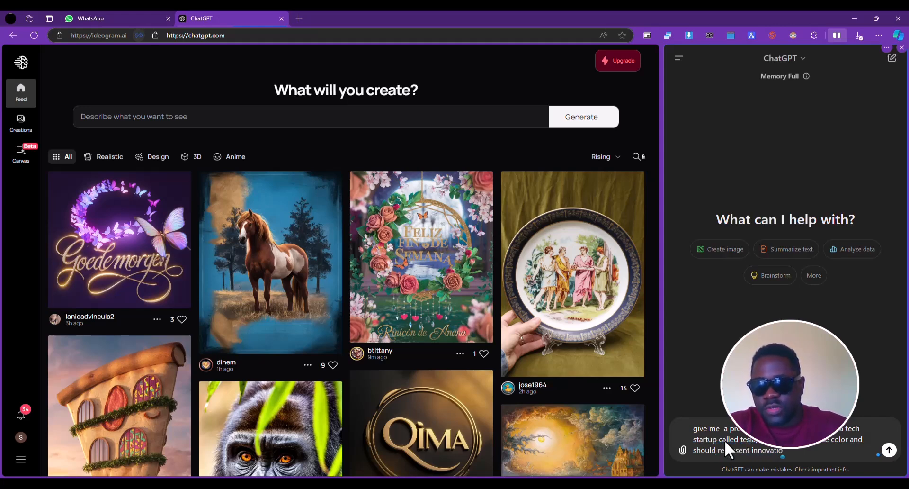
key(shift+Return)
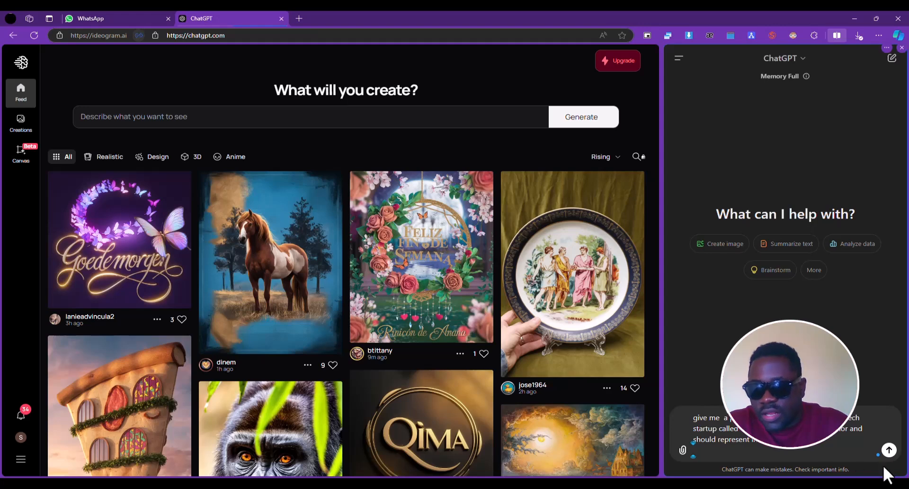
click(889, 450)
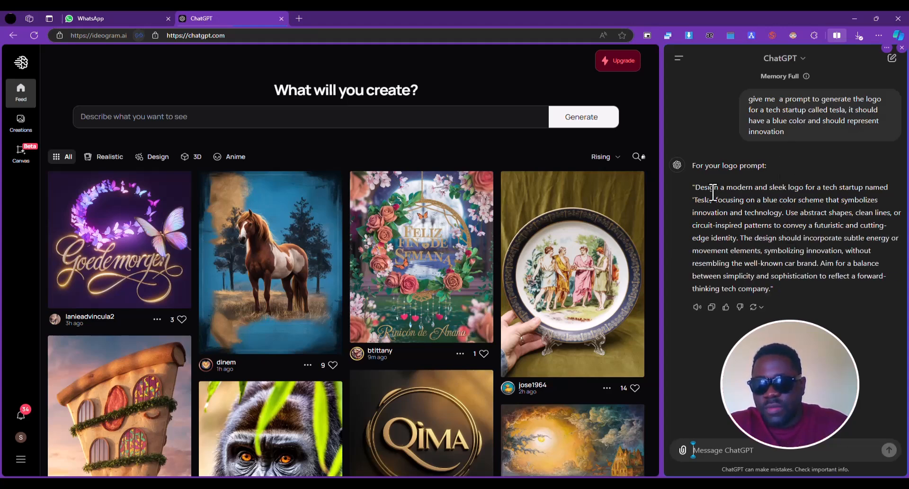
Copy ChatGPT's full quoted logo prompt into Ideogram's image description and generate the logo images
drag(694, 187, 774, 288)
key(ctrl+c)
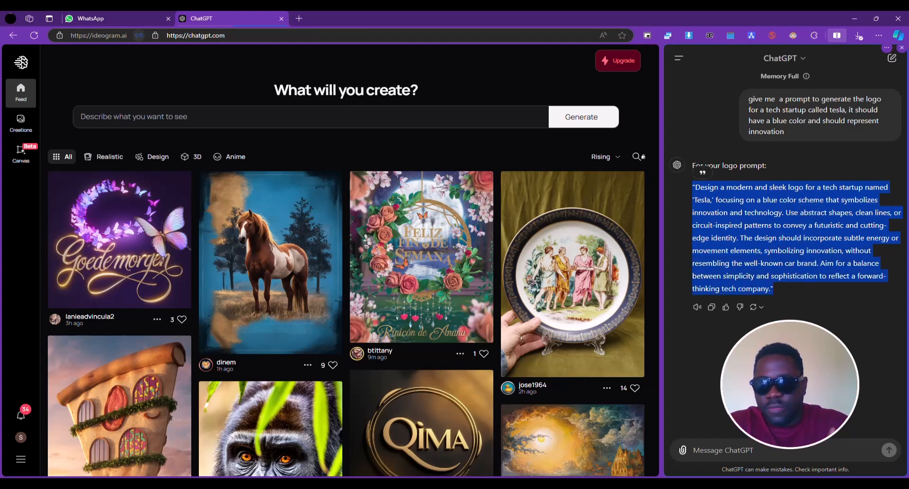
click(430, 116)
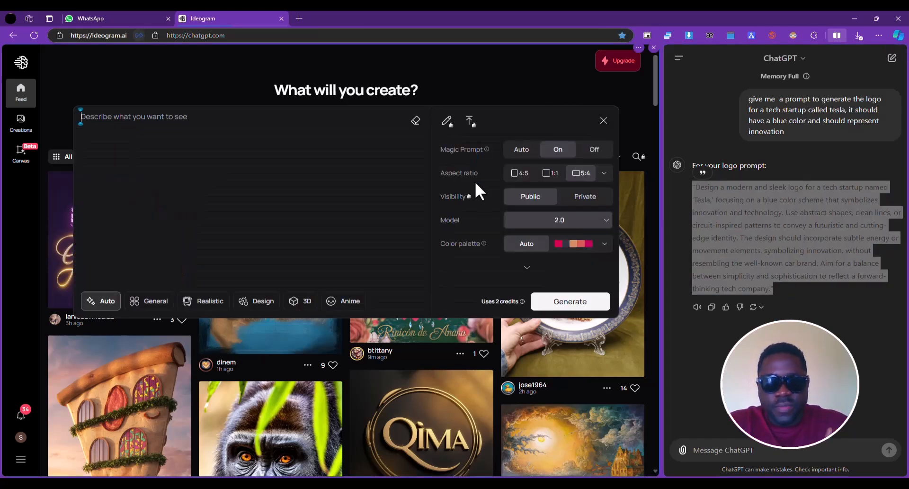
key(ctrl+v)
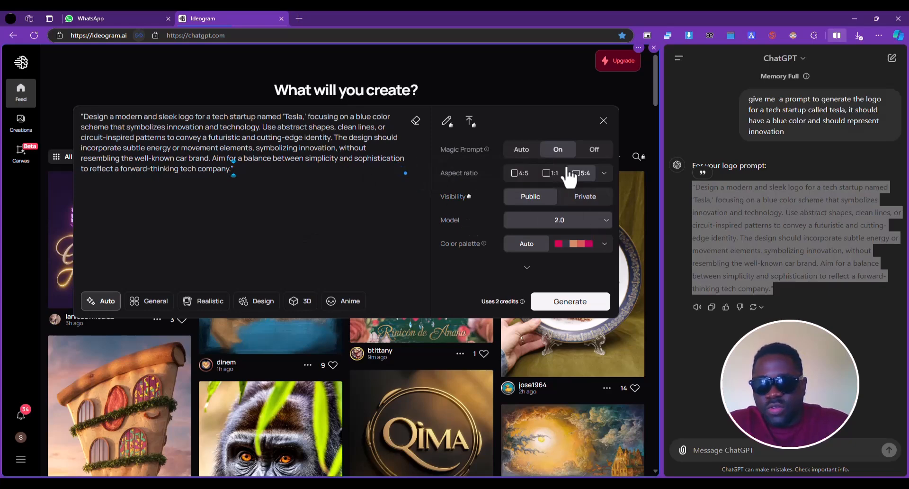
click(604, 173)
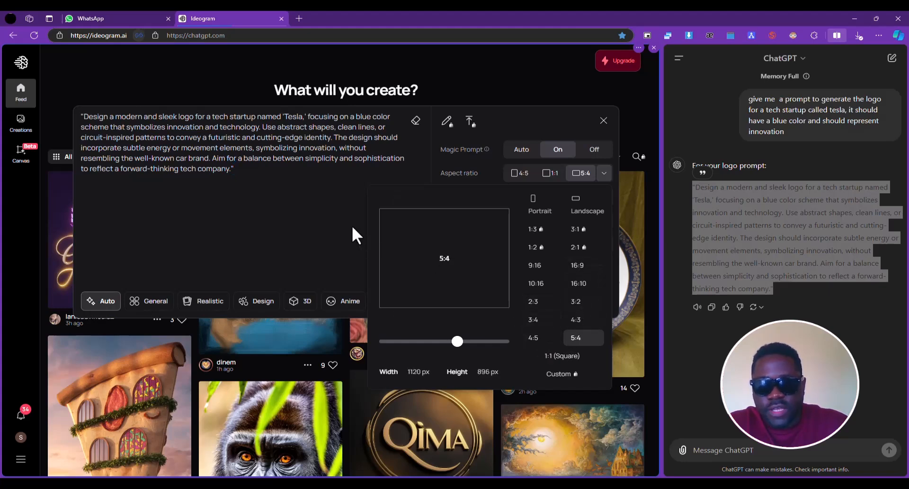
click(273, 181)
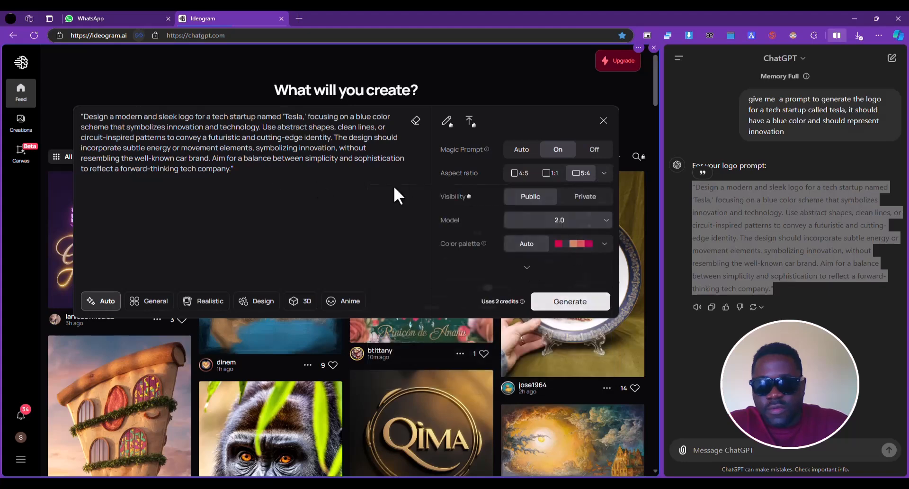
click(559, 307)
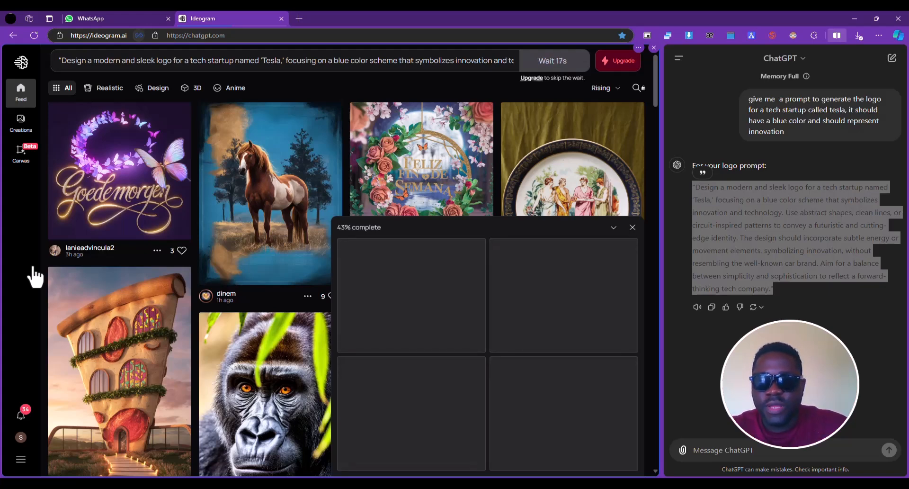
View each of the four generated Tesla logo images at full size, one after another
click(820, 283)
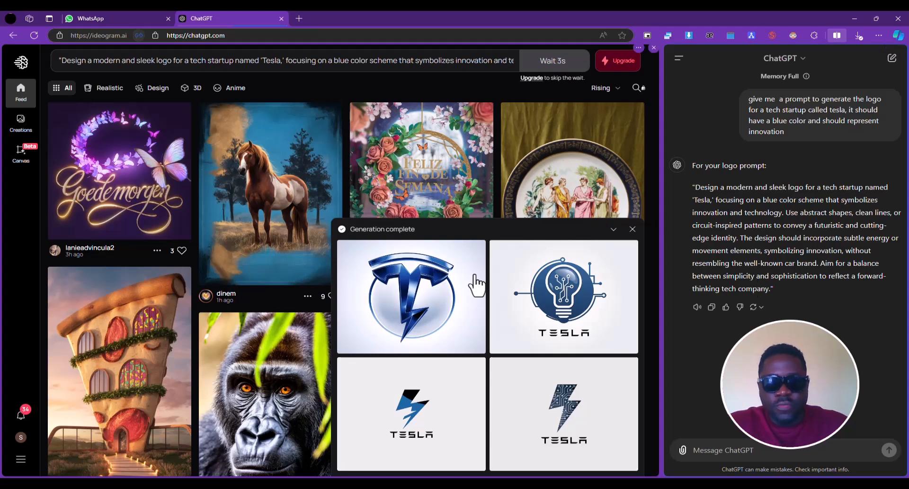
click(428, 302)
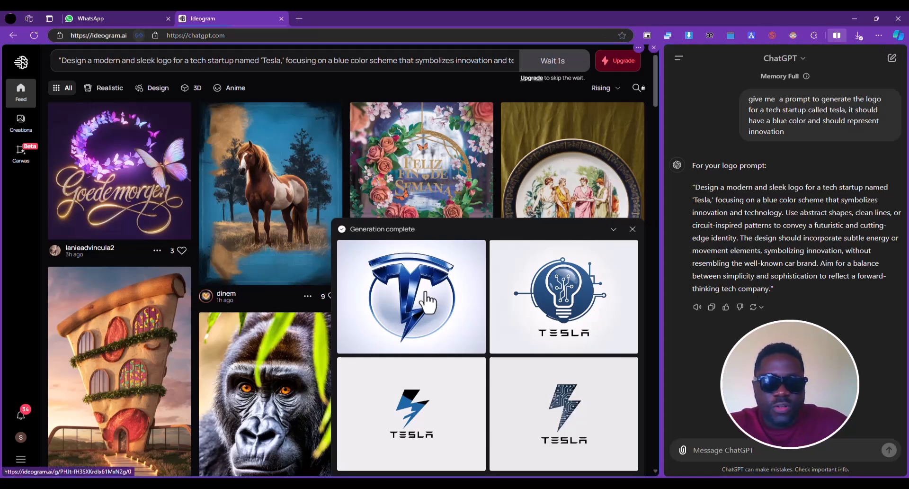
click(428, 302)
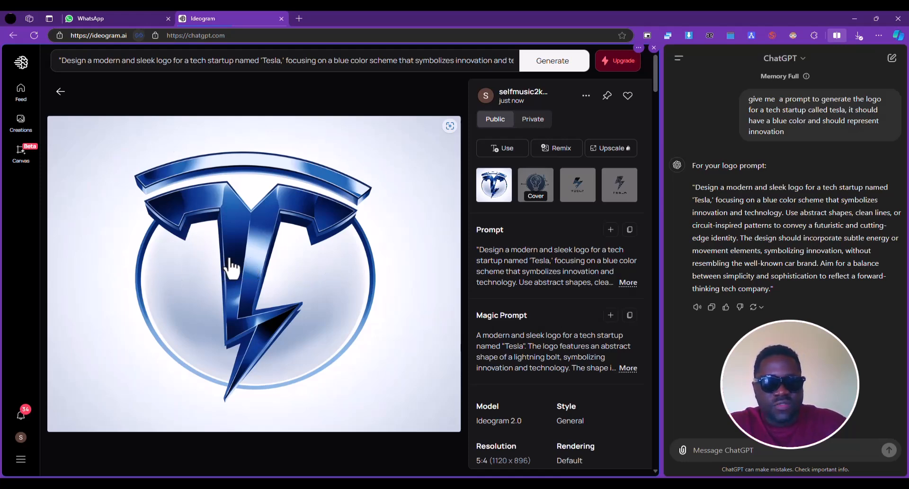
click(550, 186)
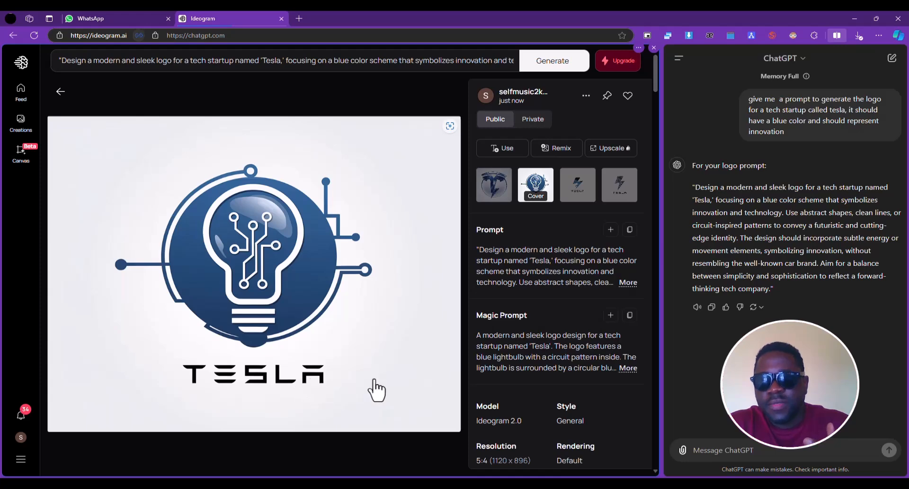
click(577, 189)
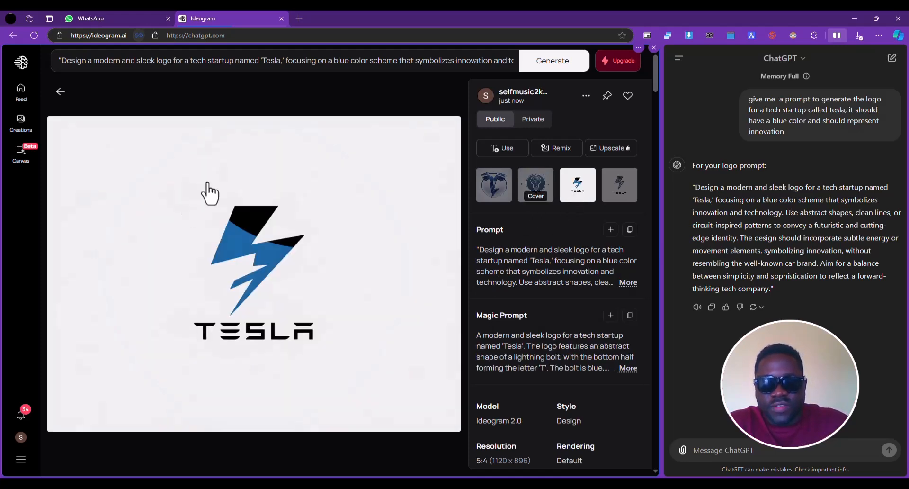
click(617, 191)
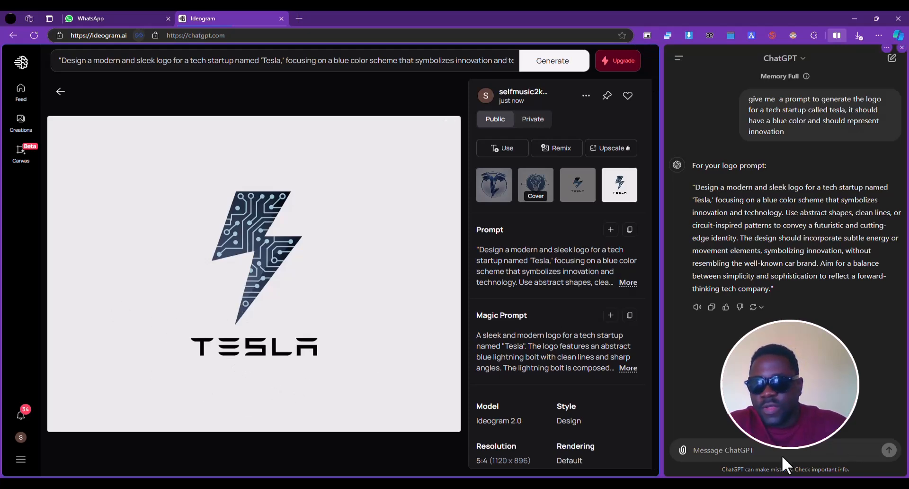
Ask ChatGPT to revise the logo prompt with the name changed to test and to try to be way more creative
click(693, 450)
text(the name chen)
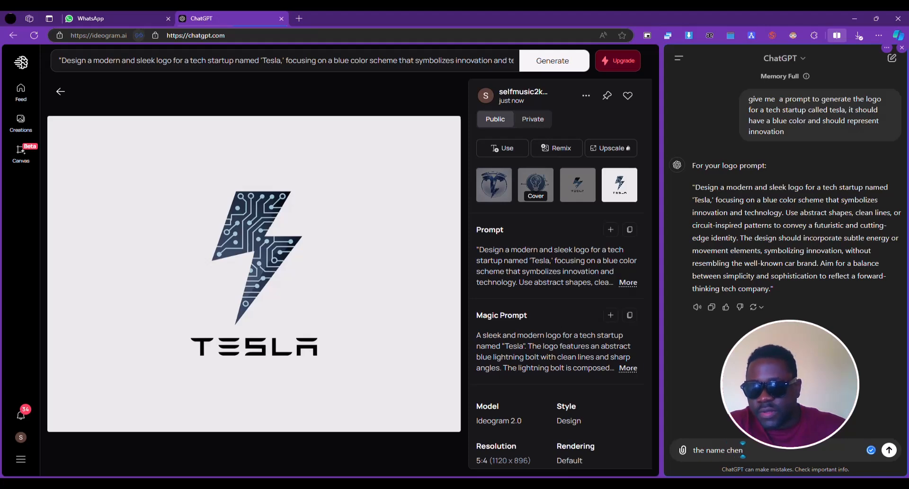
key(BackSpace)
key(BackSpace)
text(anged to )
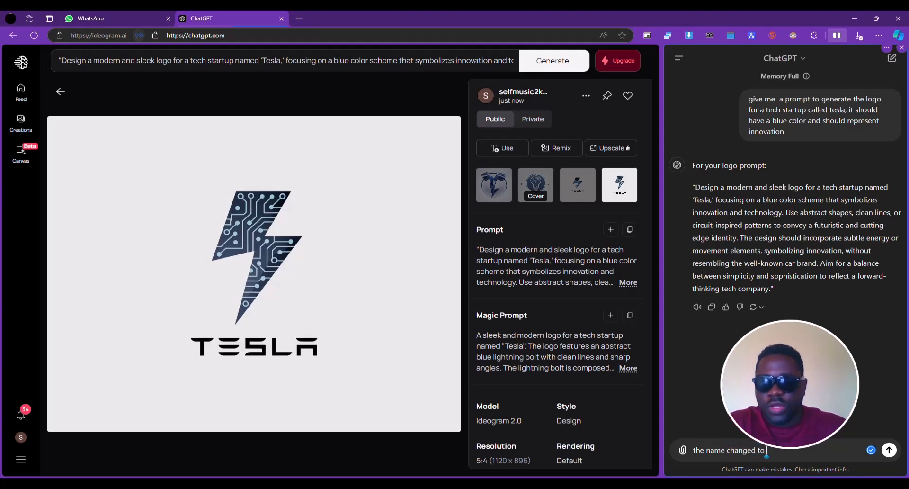
text(tes)
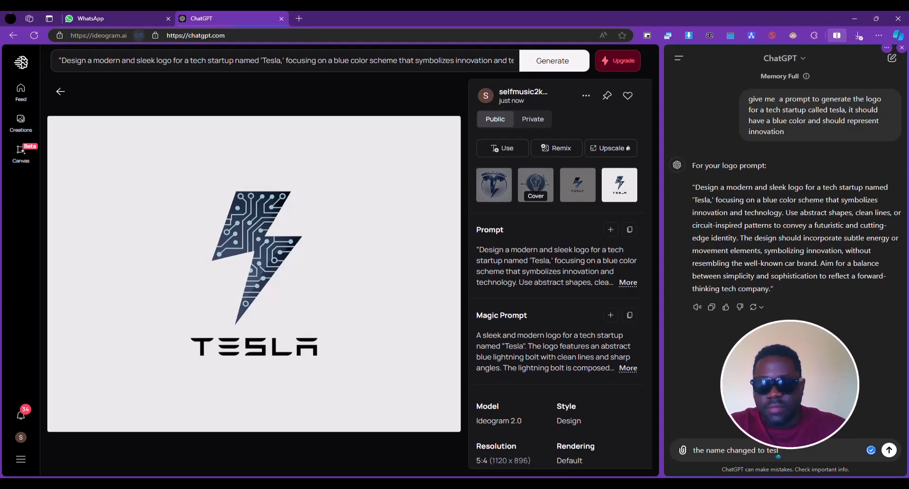
text(test)
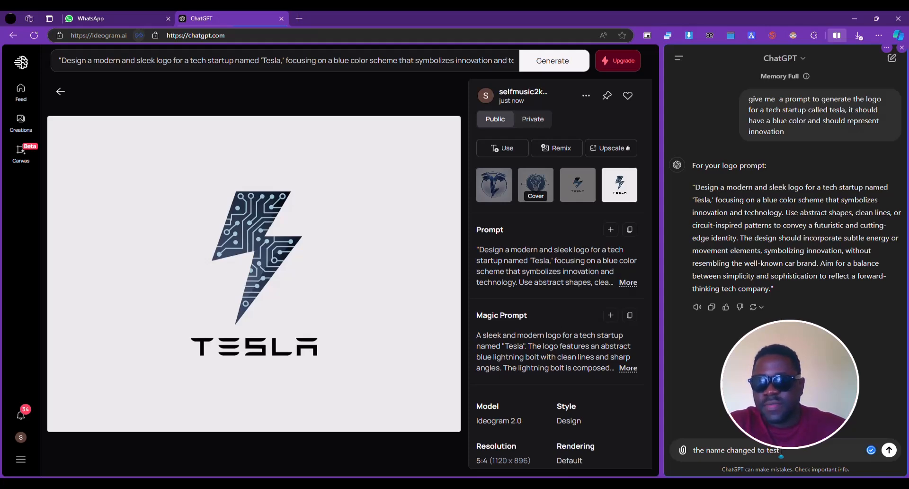
text(, try)
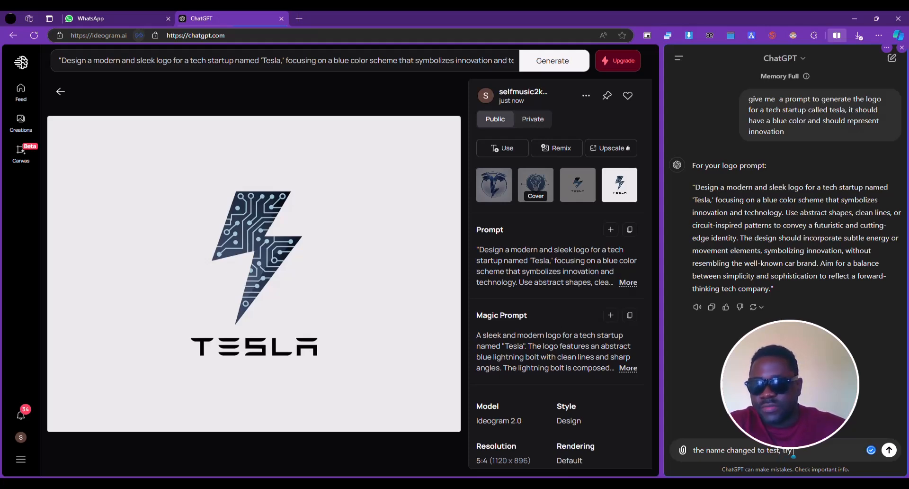
text( to be)
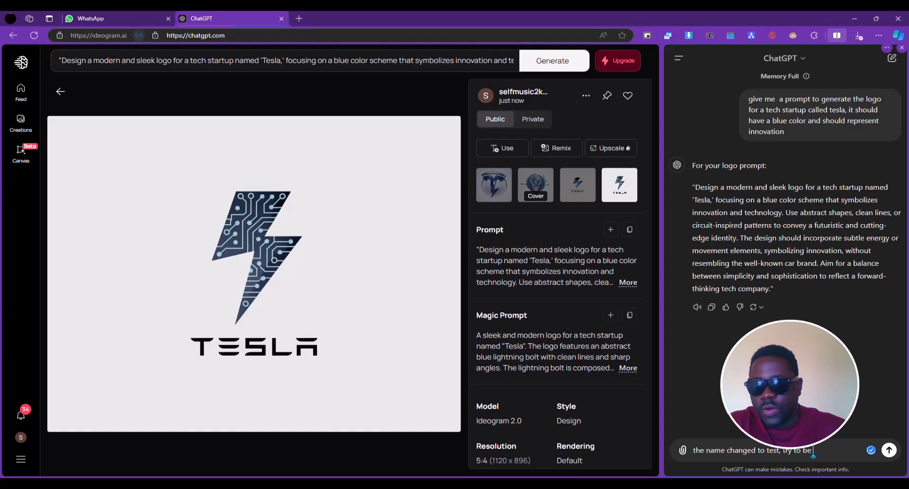
text( way more crati)
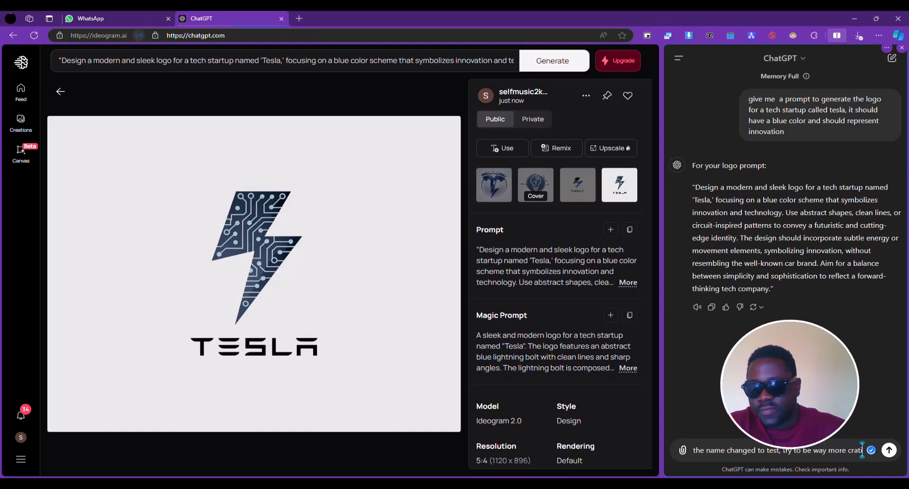
text(ve)
key(ctrl+BackSpace)
text(creative)
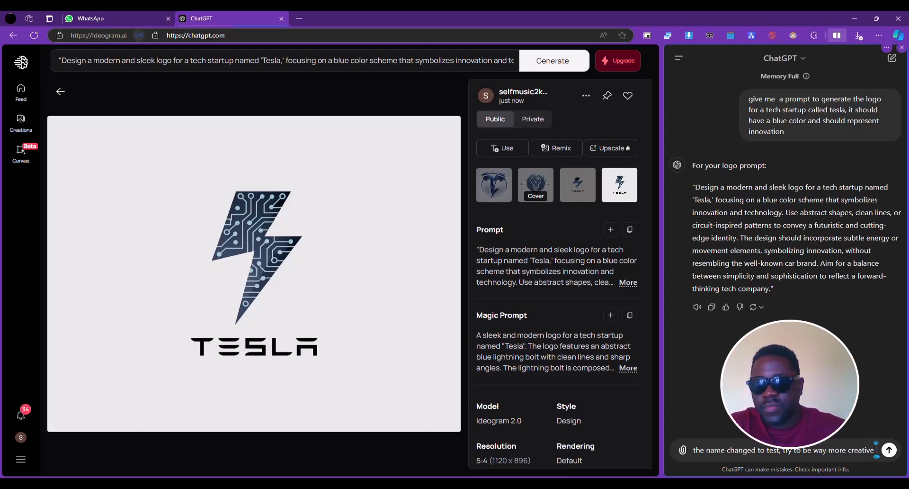
key(shift+Return)
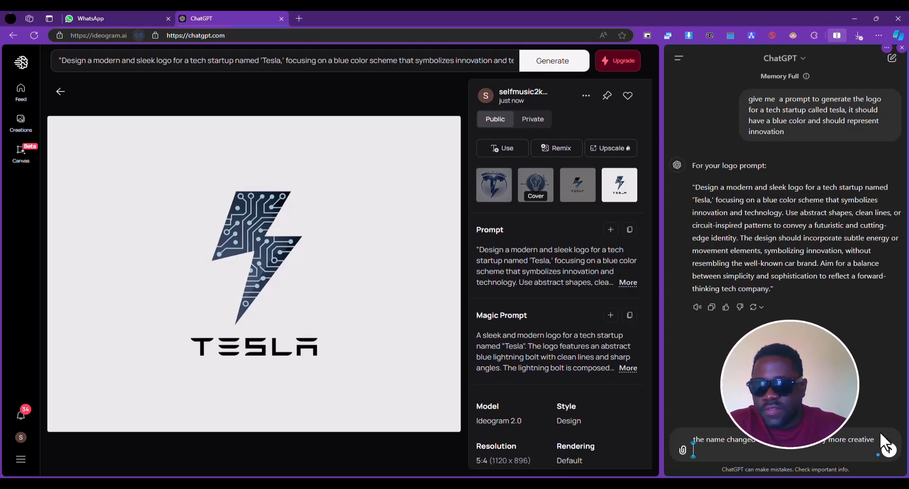
click(888, 448)
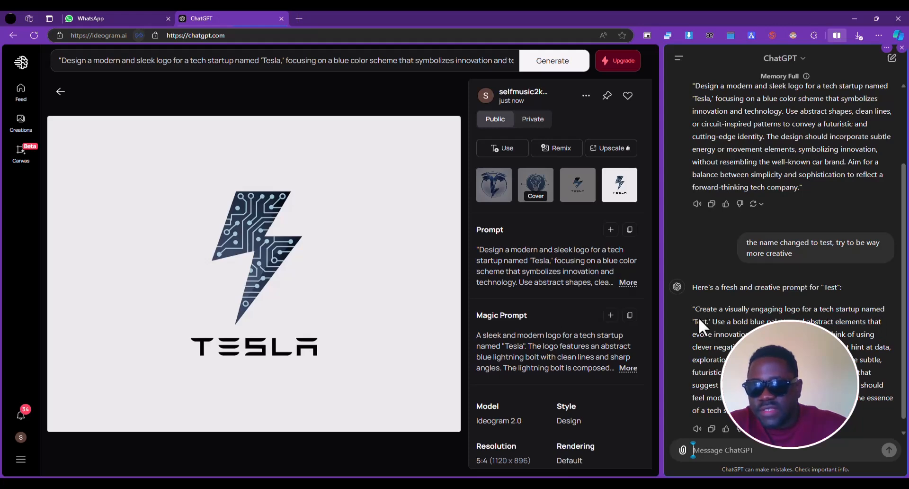
Replace Ideogram's image description with ChatGPT's full quoted prompt for 'Test' and generate the logo images
drag(690, 311, 805, 411)
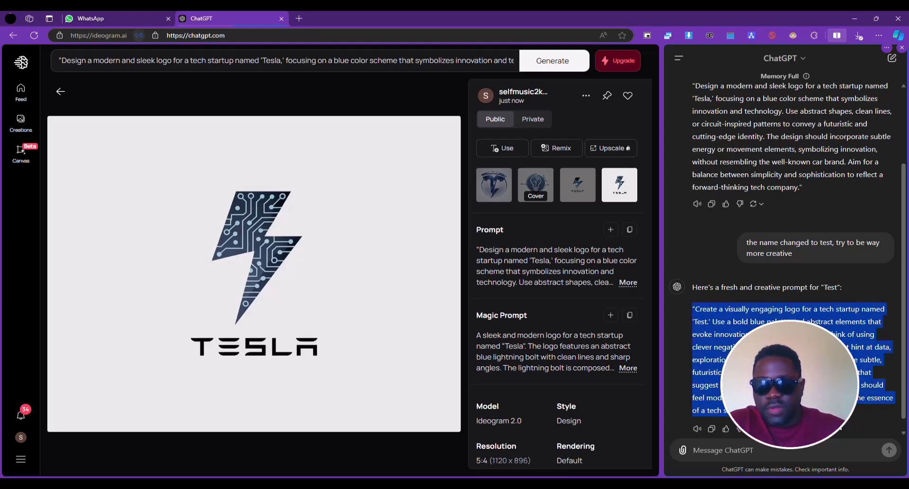
click(336, 85)
click(322, 60)
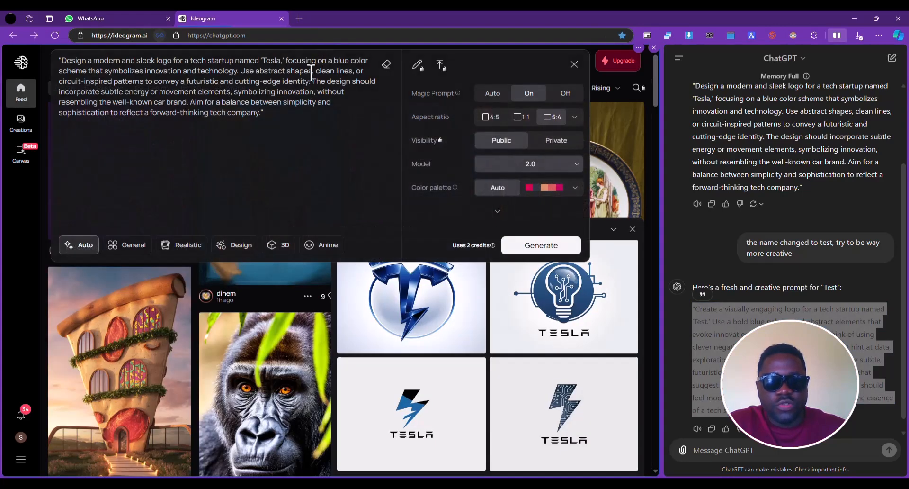
key(ctrl+a)
text("Create a visually engaging logo for a tech startup named 'Test.' Use a bold blue palette and abstract elements that evoke innovation, curiosity, and growth. Think of using clever negative space or geometric shapes that hint at data, exploration, or digital transformation. Incorporate subtle, futuristic elements, like pixels or modular shapes, that suggest testing, building, and refining. The design should feel modern, intelligent, and dynamic, capturing the essence of a tech startup pushing boundaries.")
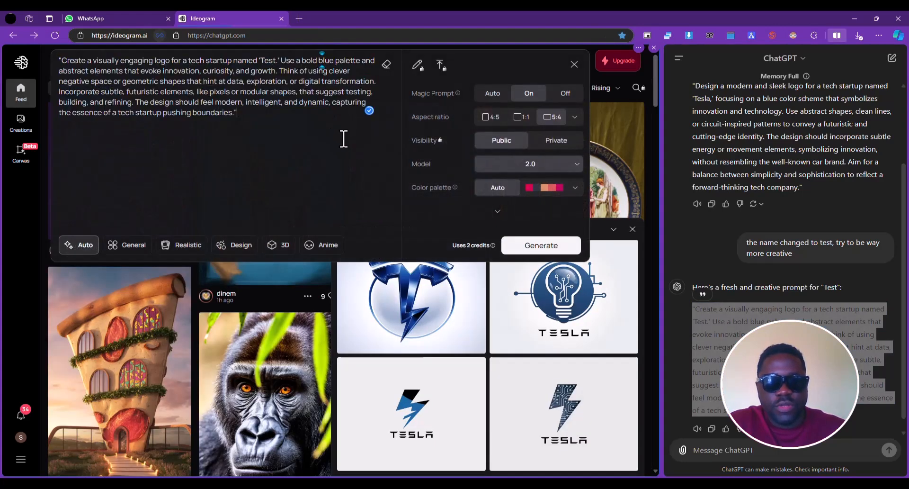
click(533, 246)
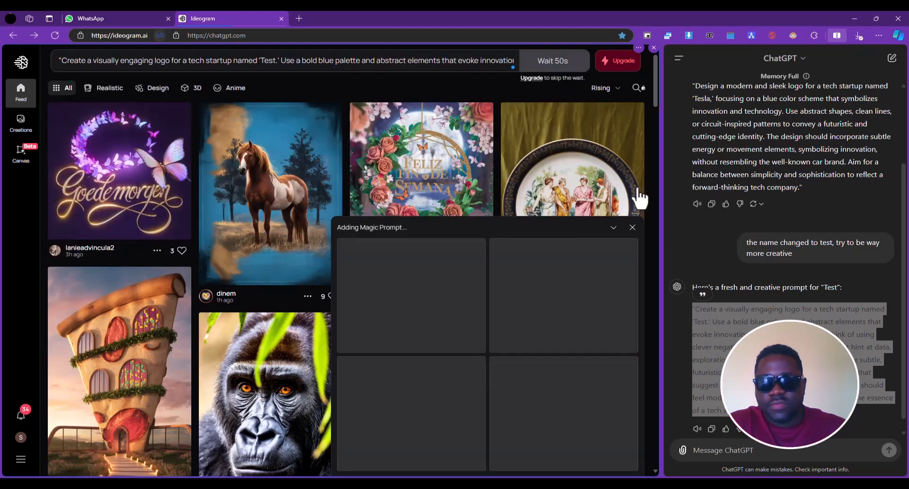
click(847, 310)
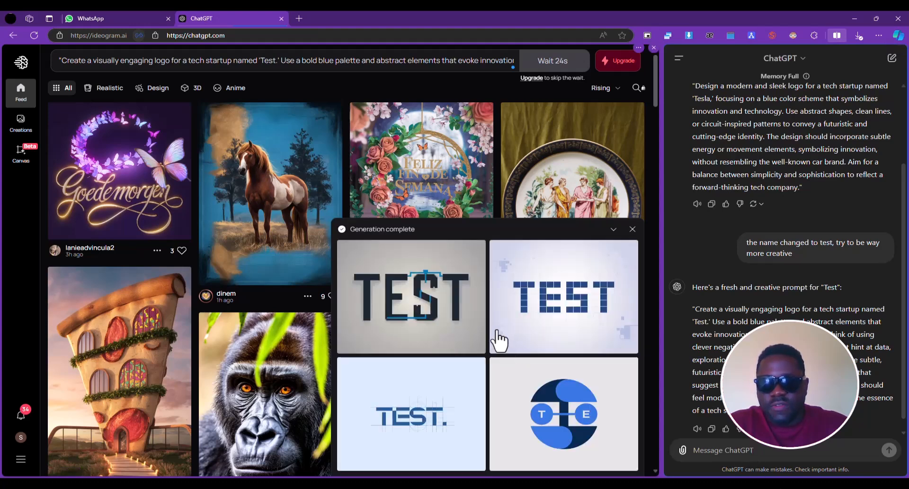
View each of the four generated Test logo images at full size, from the first to the fourth
click(420, 318)
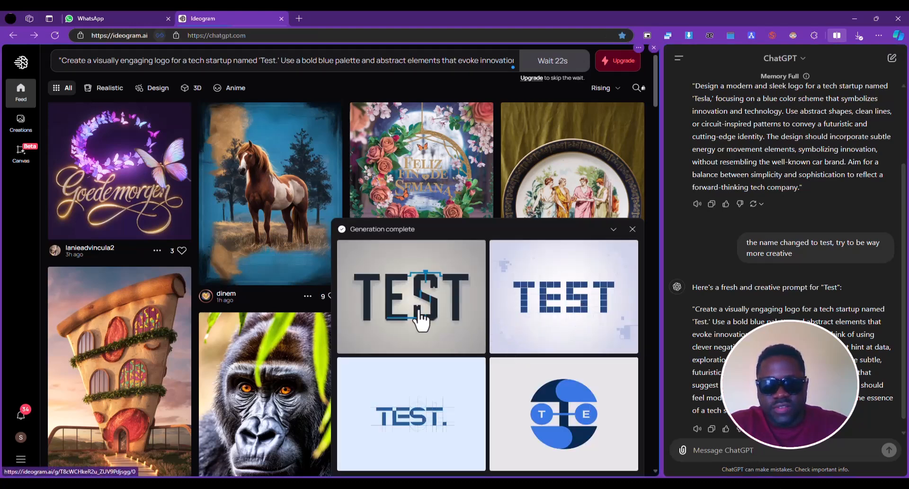
click(409, 339)
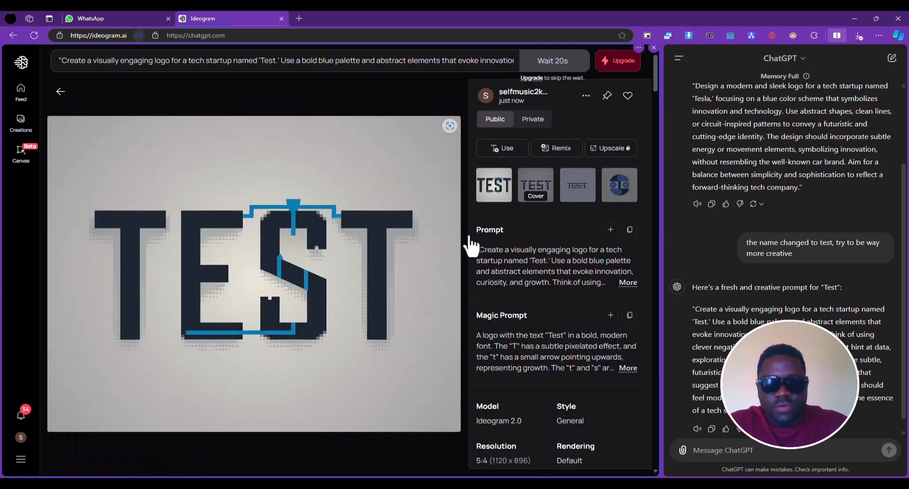
click(534, 189)
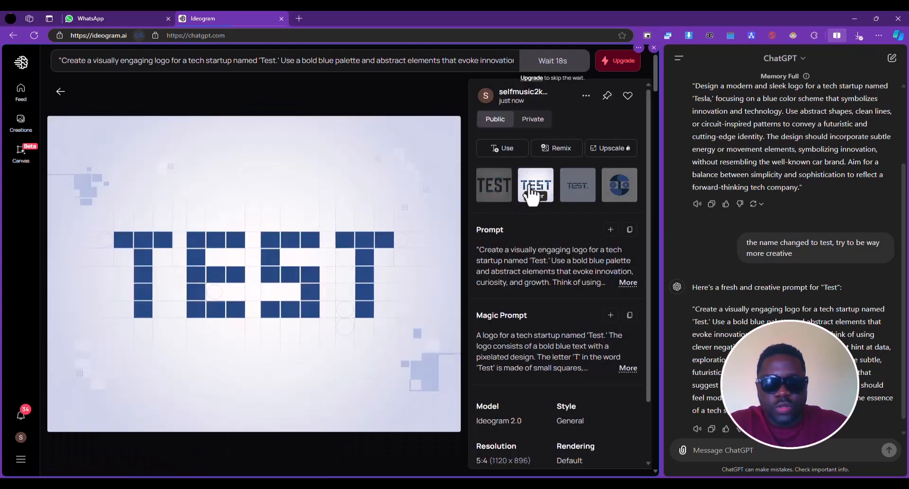
click(573, 187)
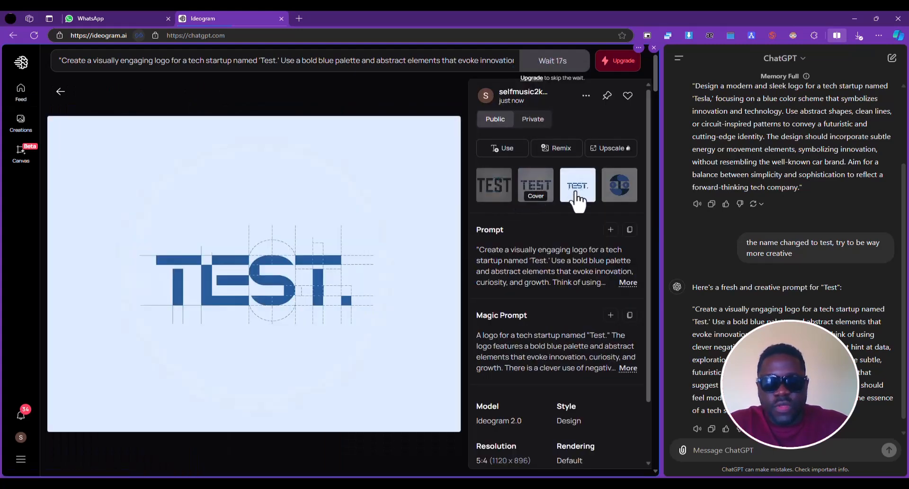
click(618, 187)
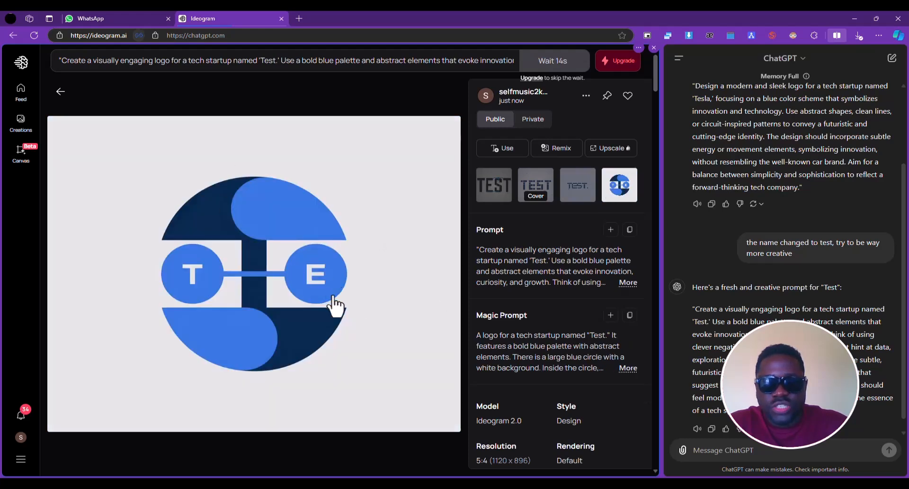
Ask ChatGPT to add an illustration representing innovation as the main focus but also include the text "test"
click(771, 460)
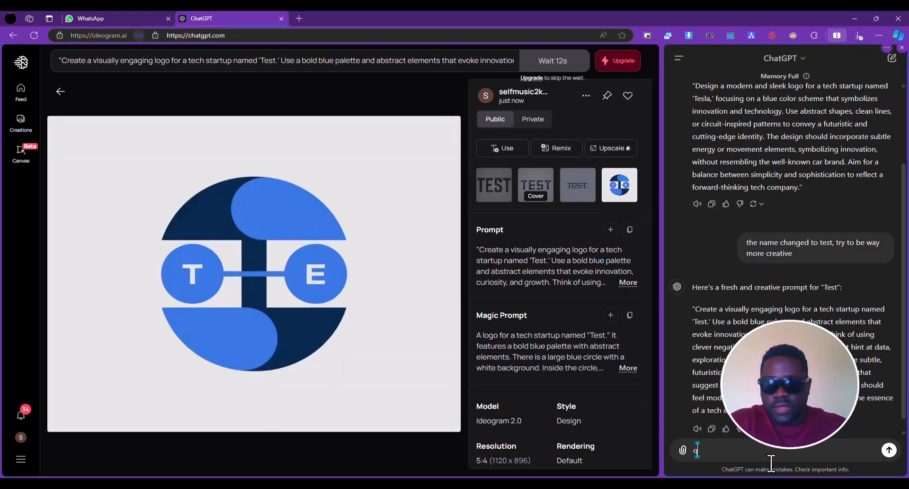
text(add an i)
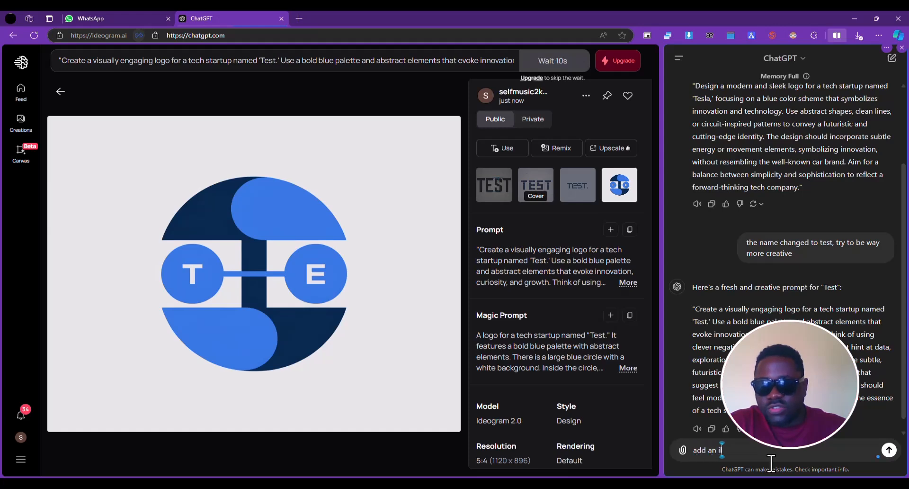
text(llustration)
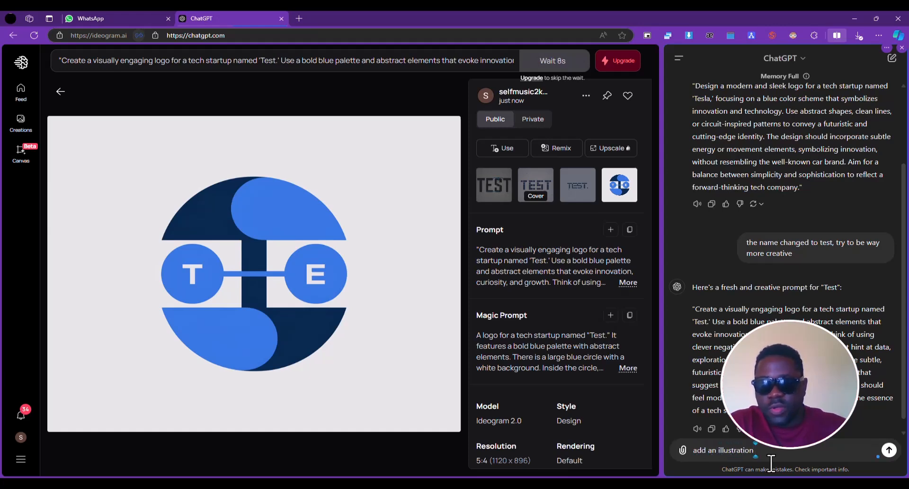
text( which represents innovation and)
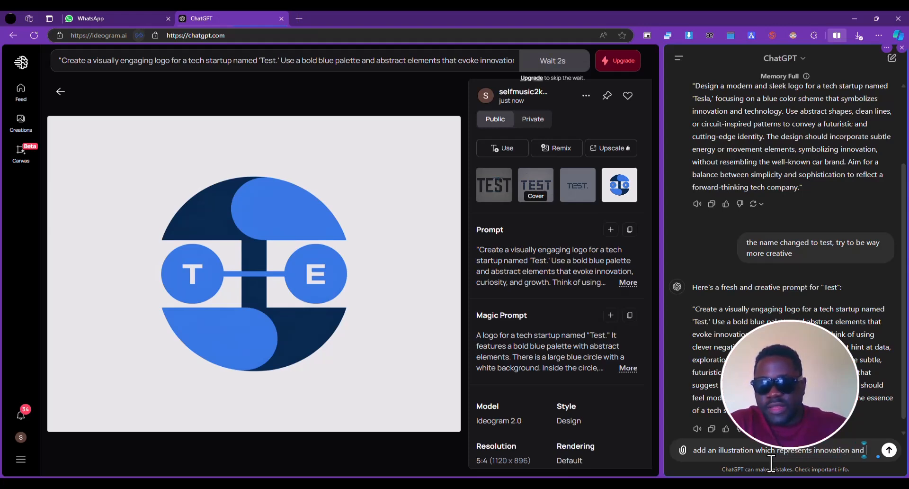
text(that should be the)
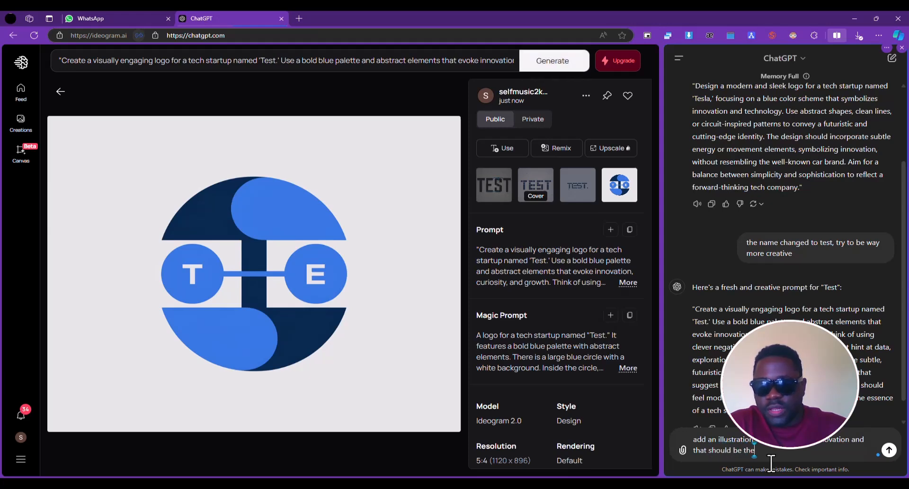
text( main focus but also include the text)
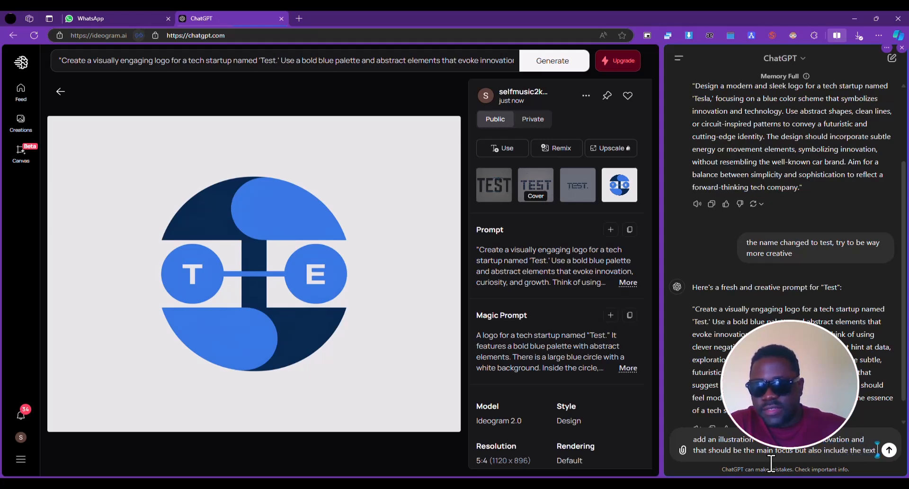
text(")
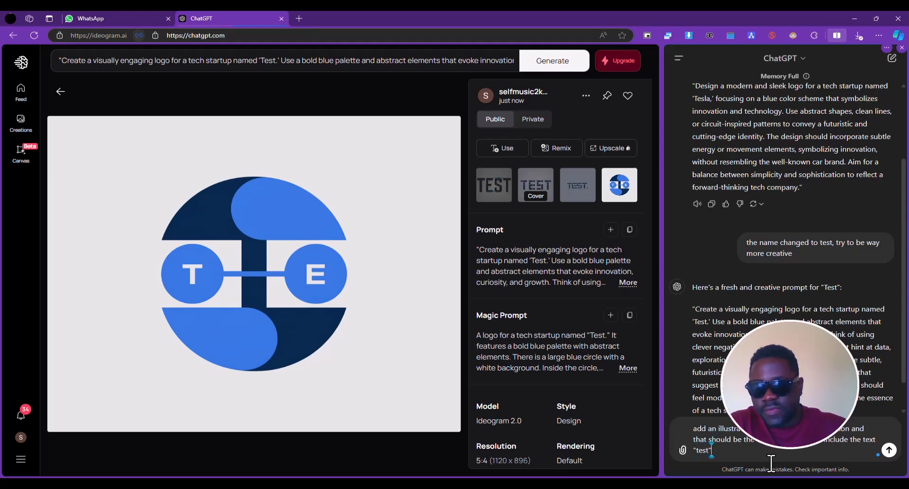
text(test")
key(shift+Return)
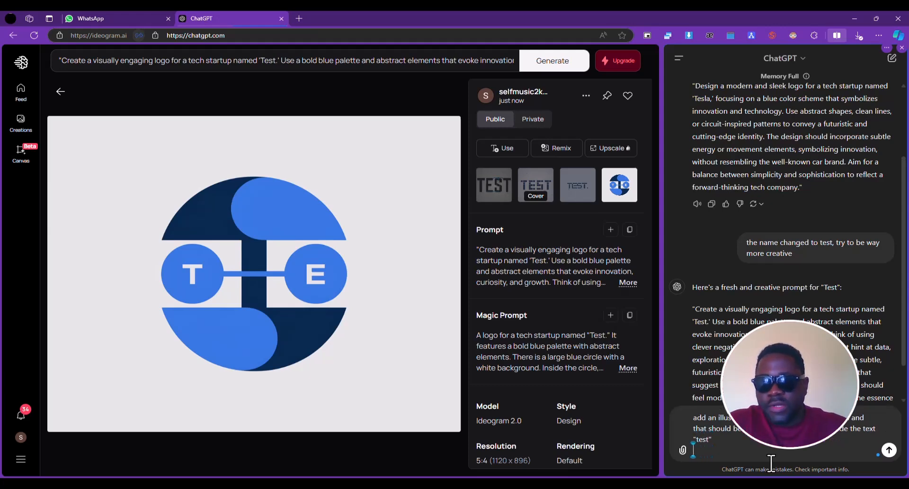
click(889, 449)
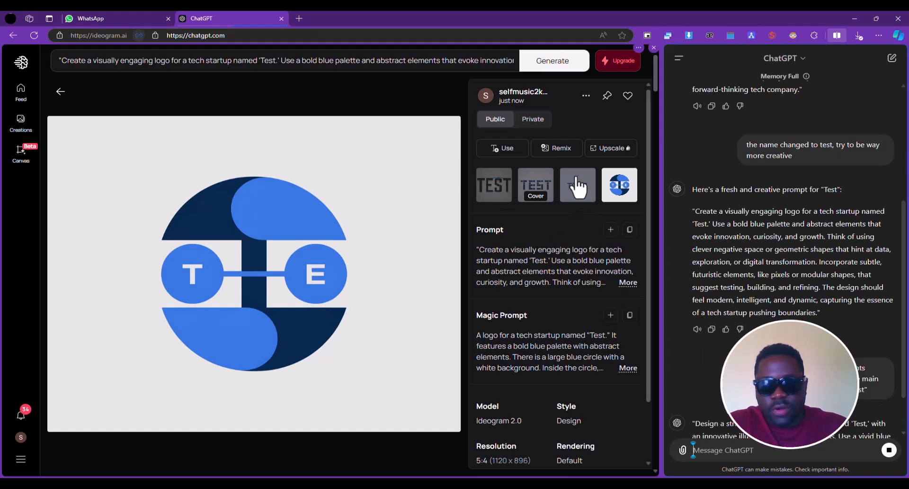
Review the third, second and first Test logo images again at full size
click(585, 198)
click(545, 186)
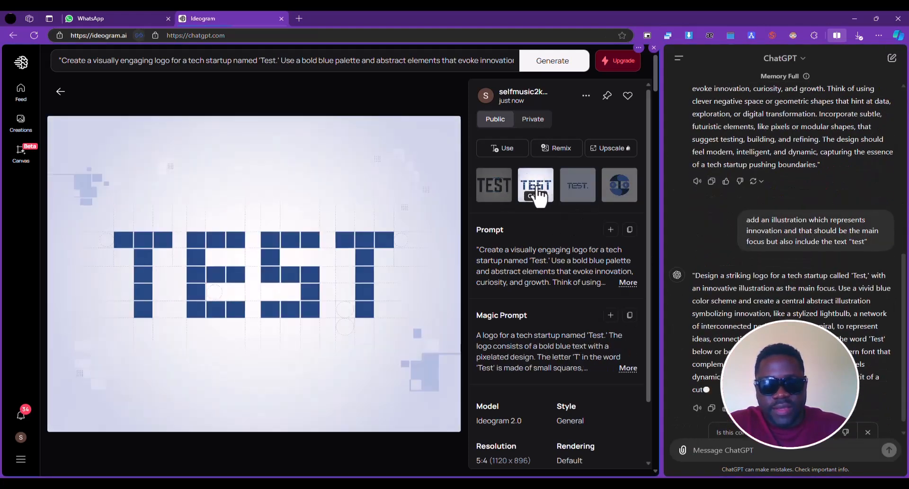
click(501, 184)
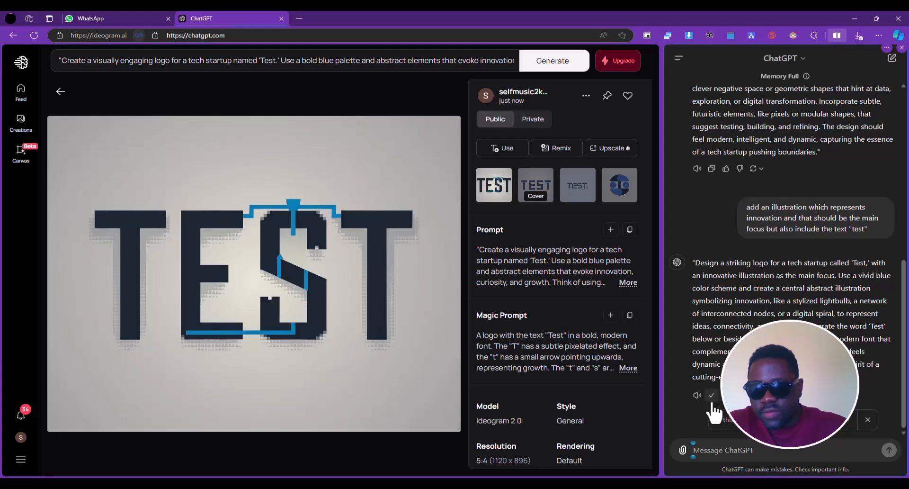
Generate logos in Ideogram from ChatGPT's new illustration-focused prompt, replacing the old description, and open the first lightbulb logo at full size
click(315, 50)
key(ctrl+a)
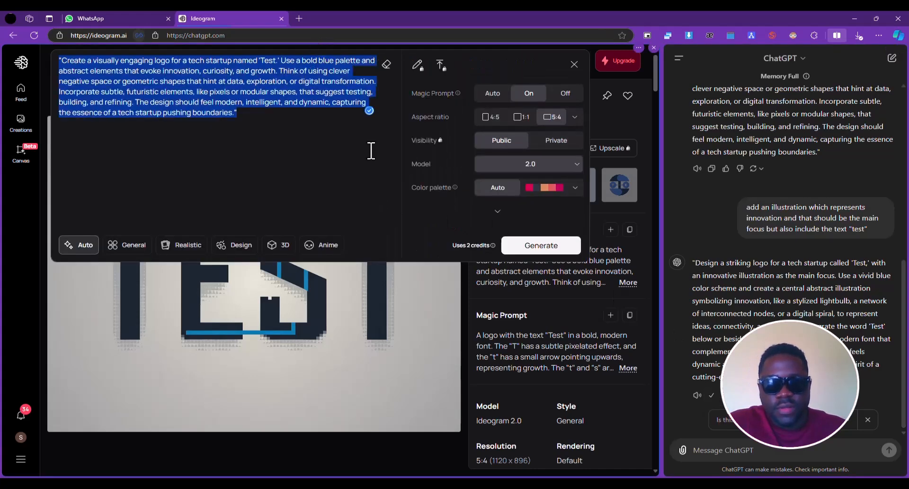
text("Design a striking logo for a tech startup called 'Test,' with an innovative illustration as the main focus. Use a vivid blue color scheme and create a central abstract illustration symbolizing innovation, like a stylized lightbulb, a network of interconnected nodes, or a digital spiral, to represent ideas, connectivity, and progress. Integrate the word 'Test' below or beside the illustration in a clean, modern font that complements the visual. Ensure the illustration feels dynamic and forward-looking, embodying the spirit of a cutting-edge tech company.")
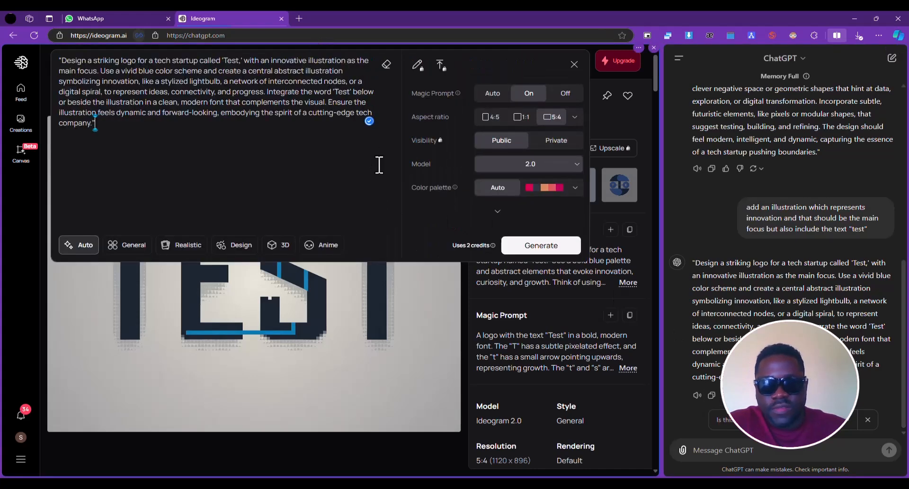
click(543, 246)
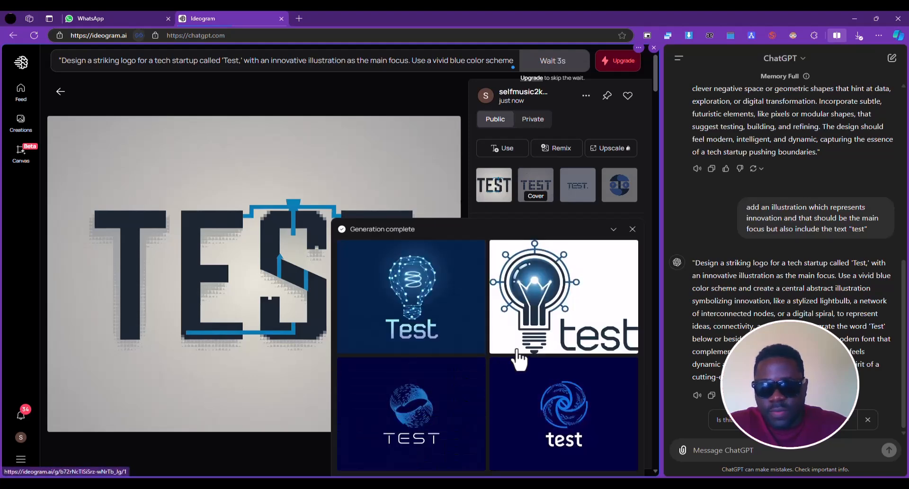
click(429, 321)
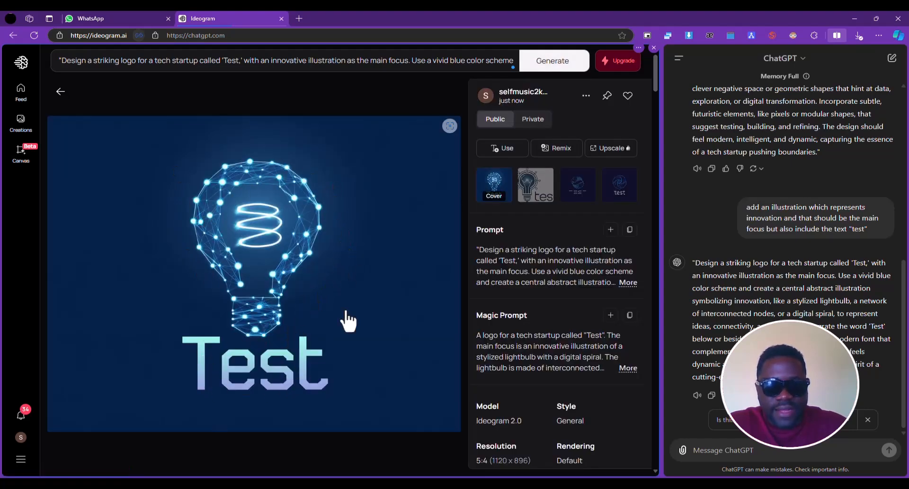
View the second, third and fourth logos from the innovation illustration prompt at full size
click(540, 187)
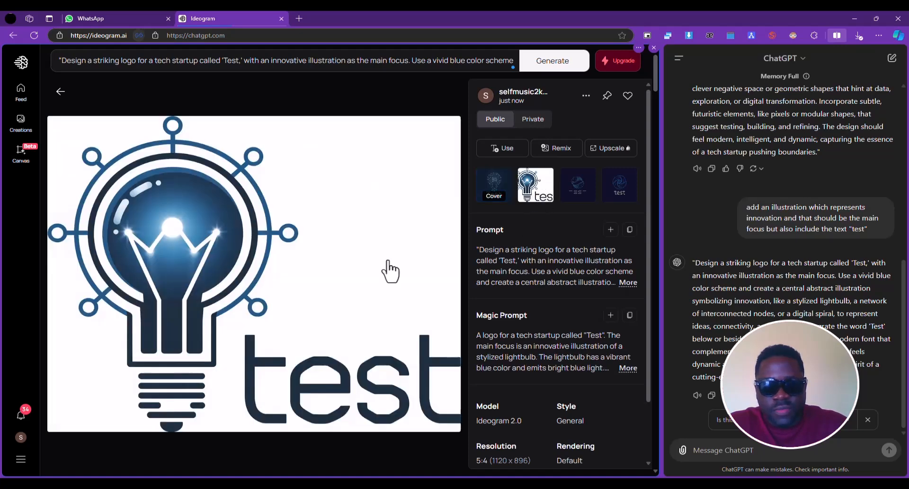
click(568, 187)
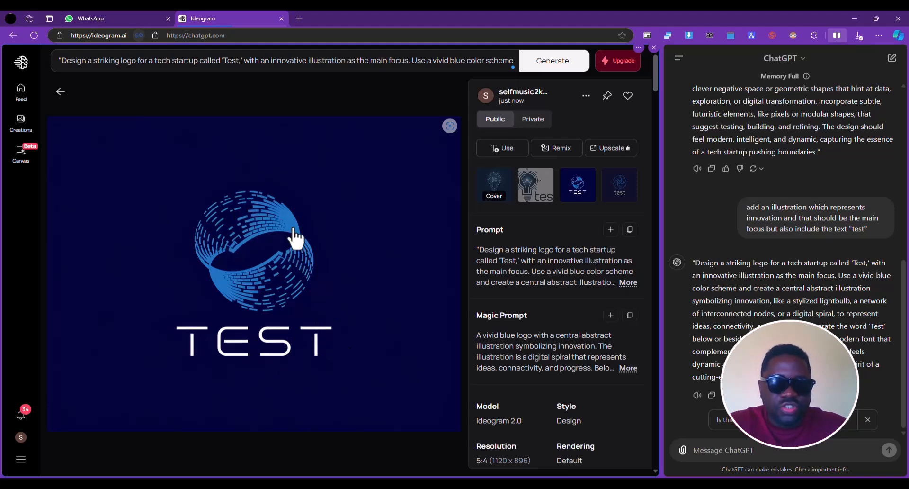
click(615, 194)
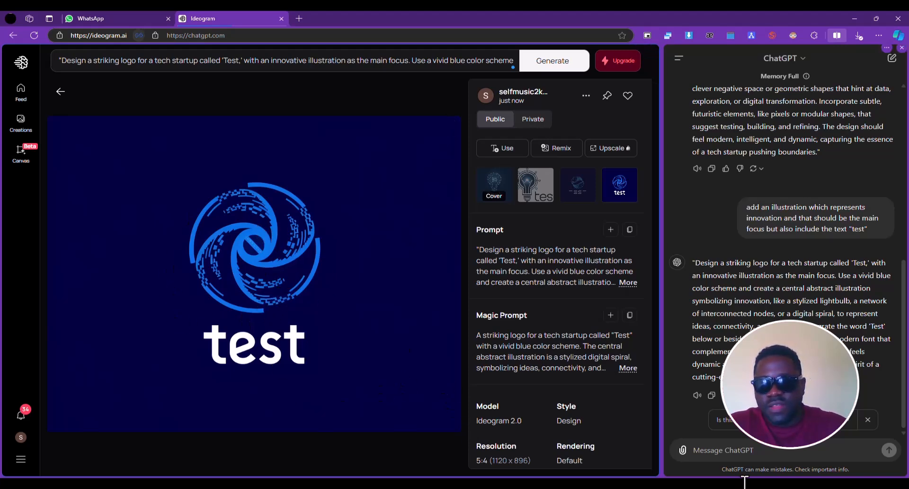
Send ChatGPT the message "I don't like what you generate, can you do better" and dismiss the usage limit notice
click(745, 460)
text(ik)
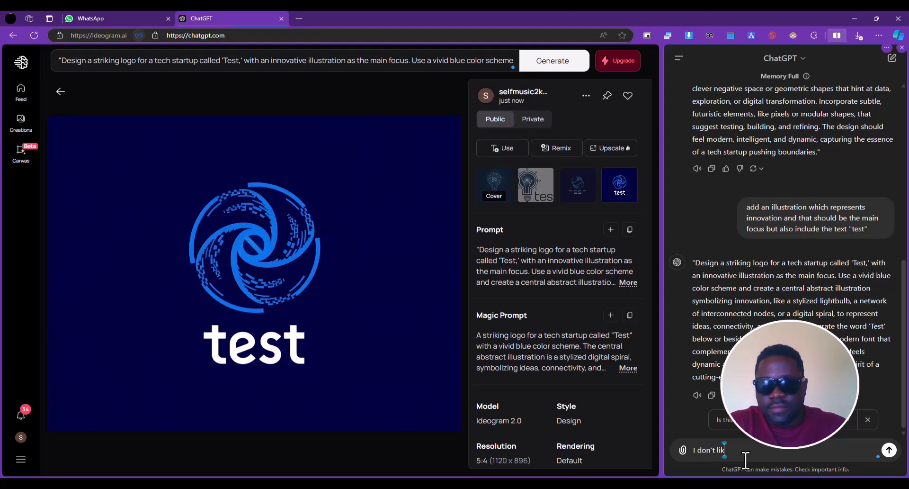
text( don't like what you generate, can y)
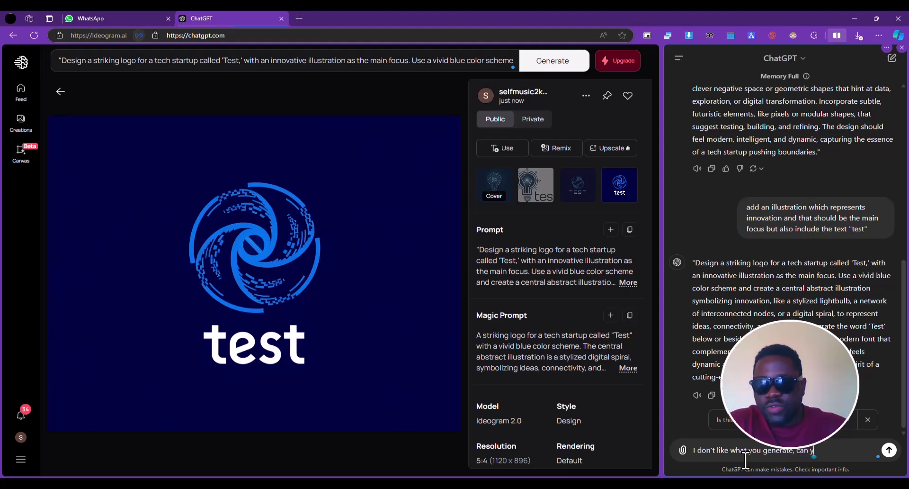
text(ou do better)
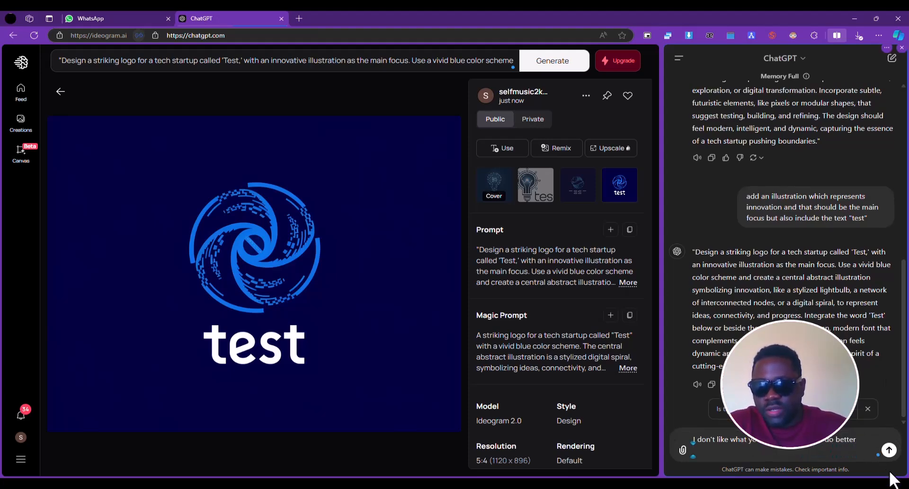
click(888, 451)
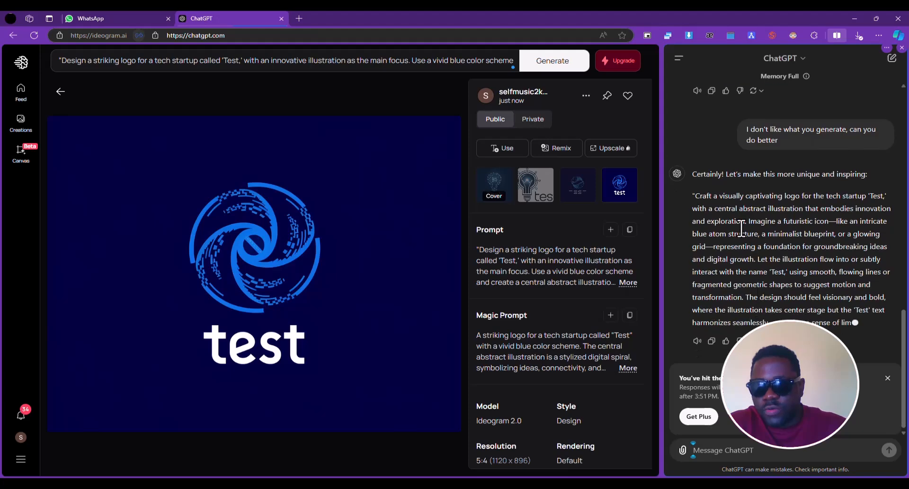
click(888, 377)
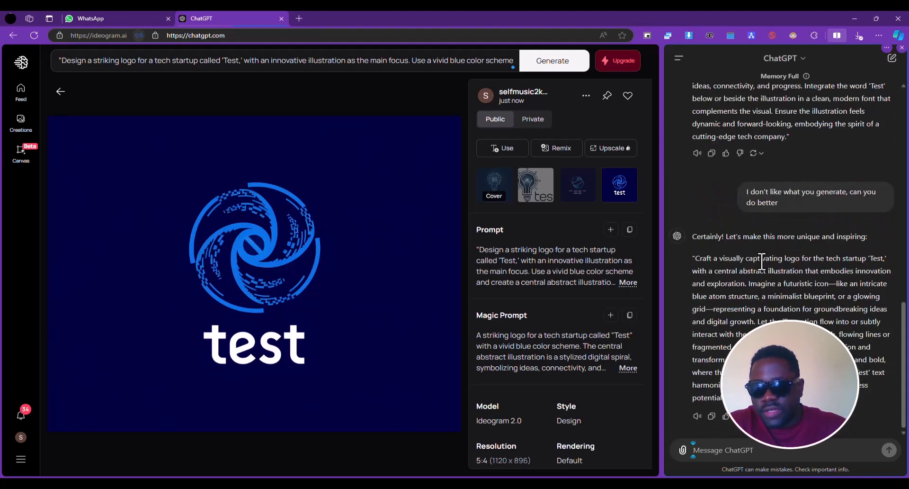
Replace the Ideogram description with ChatGPT's new "Craft a visually captivating logo" prompt and generate the logos
drag(698, 259, 804, 398)
key(ctrl+c)
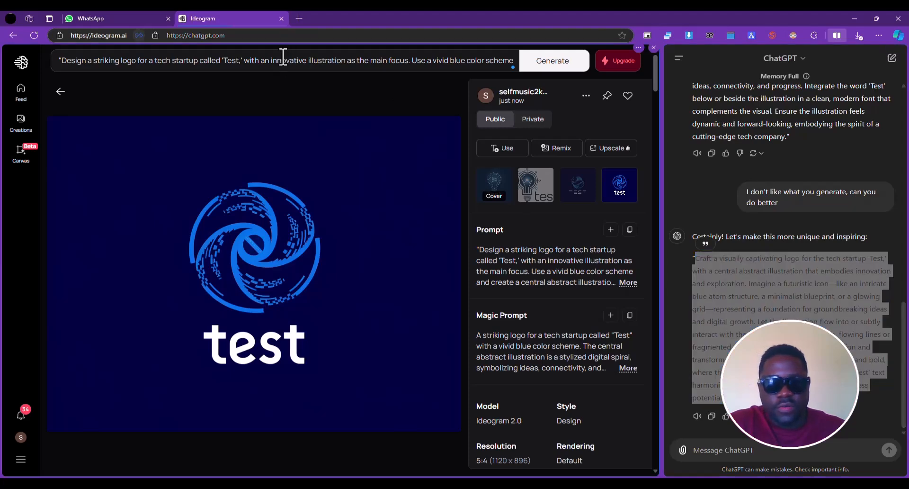
click(279, 61)
key(ctrl+a)
key(ctrl+v)
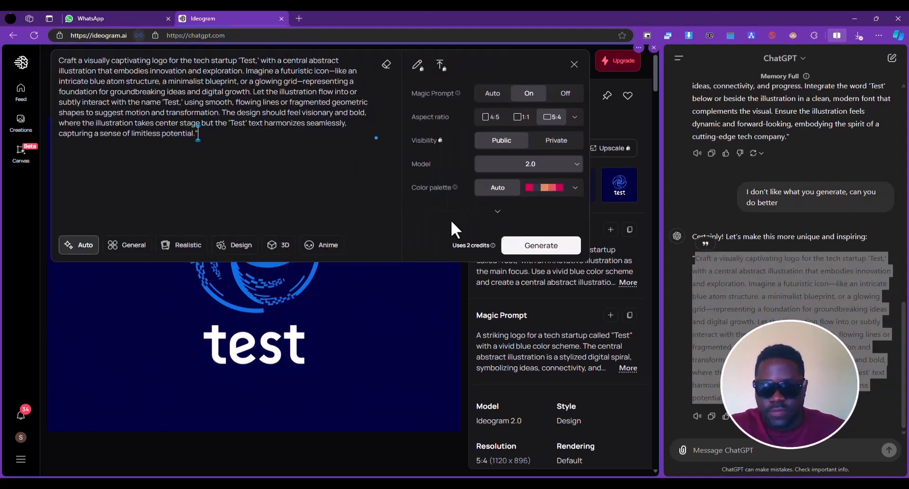
click(528, 243)
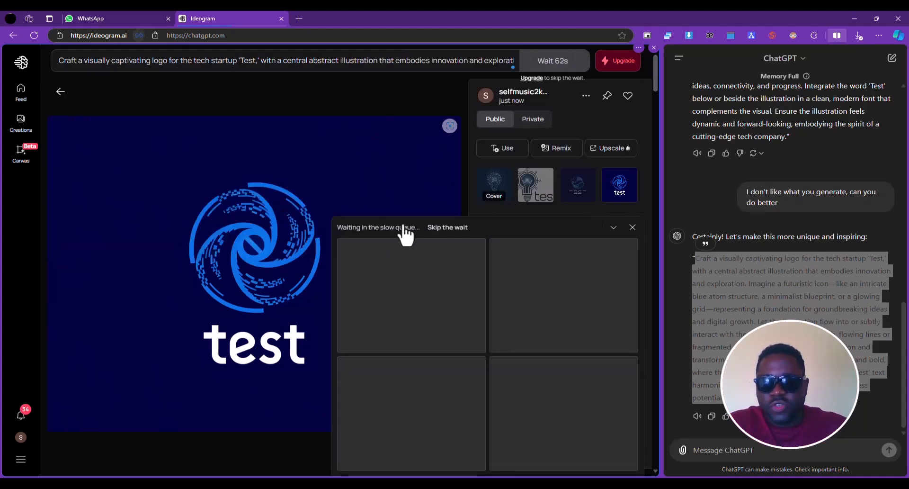
click(785, 292)
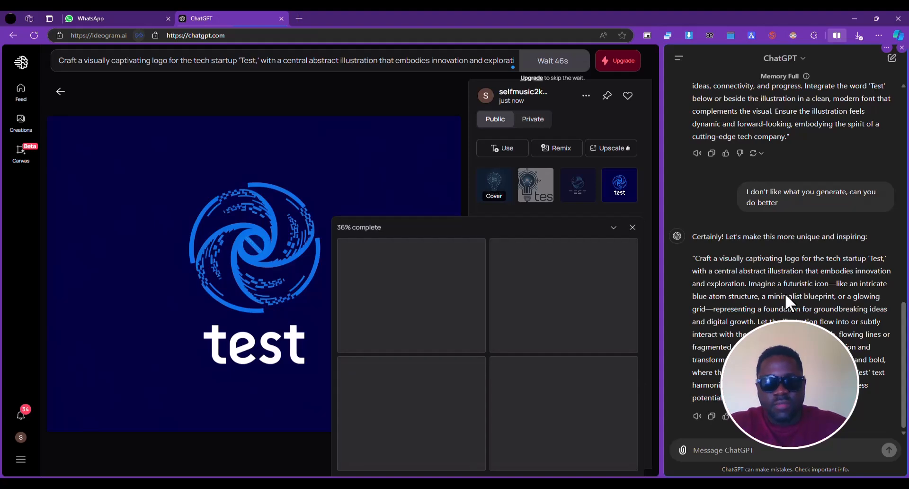
click(397, 58)
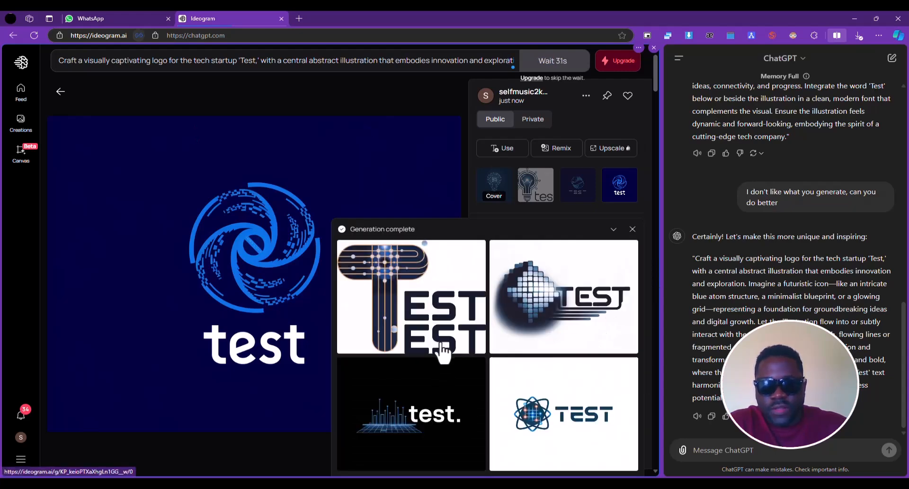
Open the newly generated Test logos and view all four at full size, from the first to the fourth
click(426, 327)
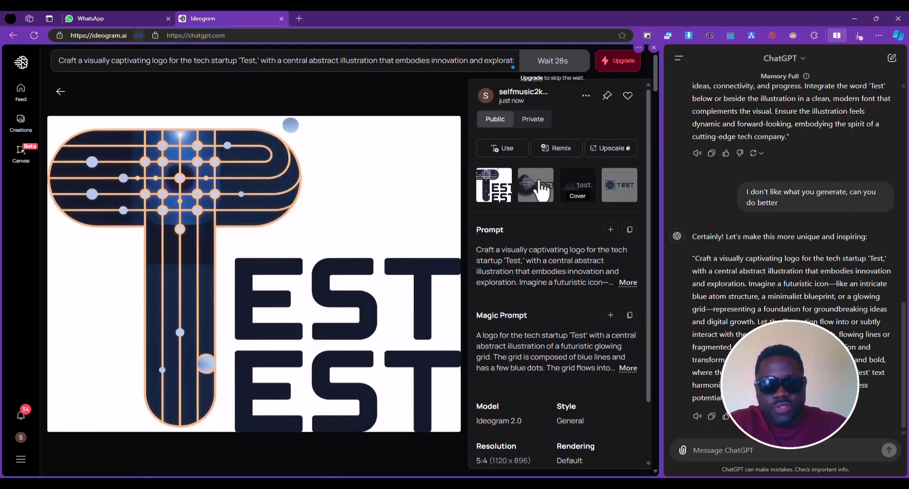
click(538, 184)
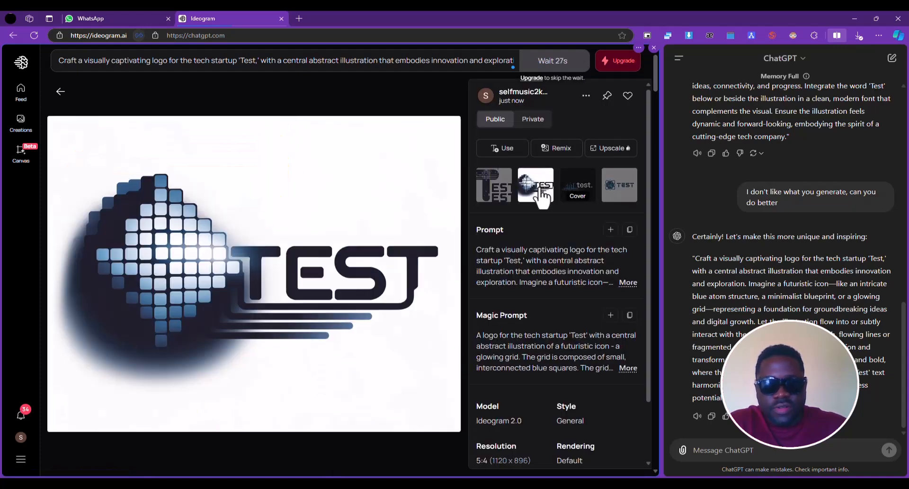
click(582, 190)
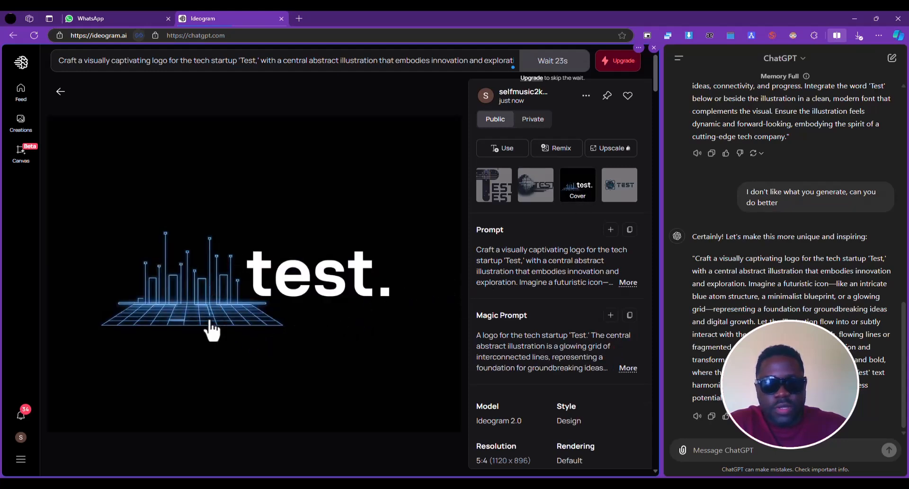
click(619, 190)
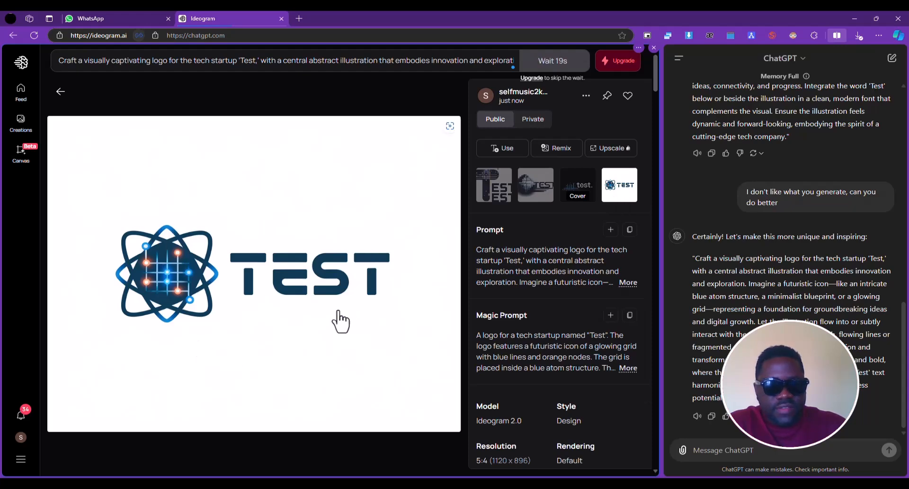